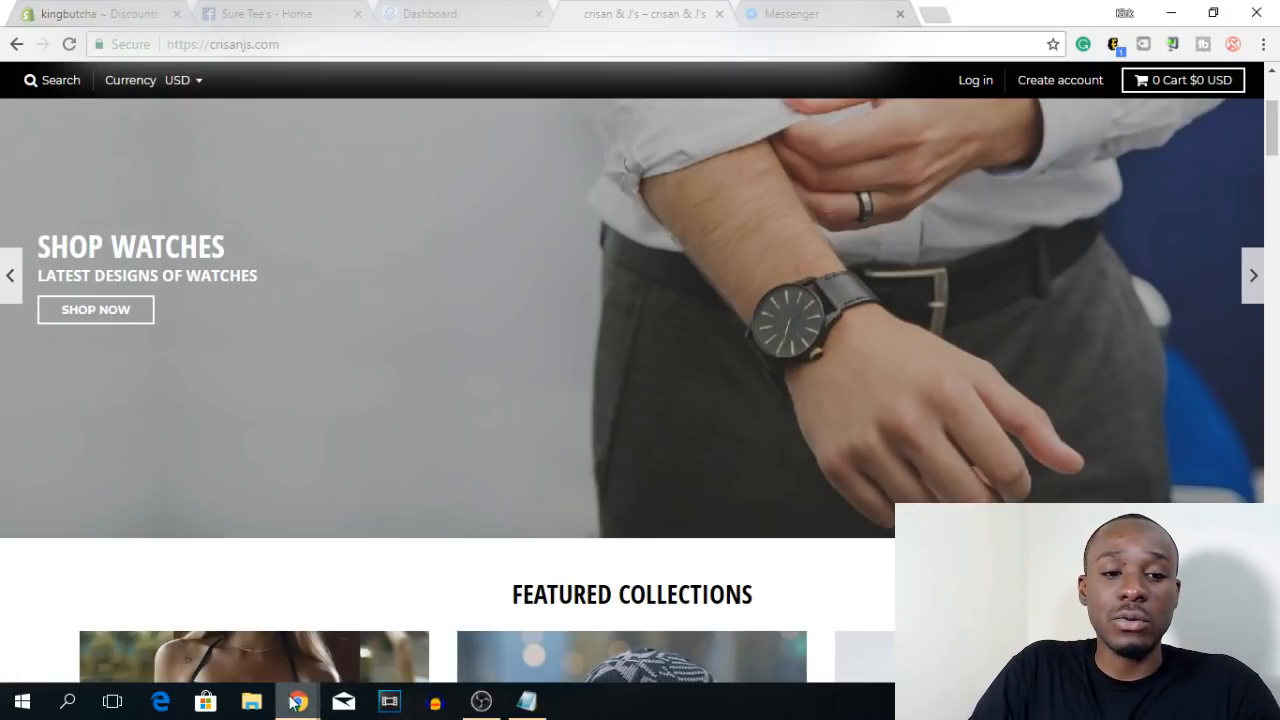
Switch to the private browser window, view the ManyChat home page and its Facebook sign-in page, and minimize the window
mouse_move(297, 703)
click(360, 614)
click(20, 46)
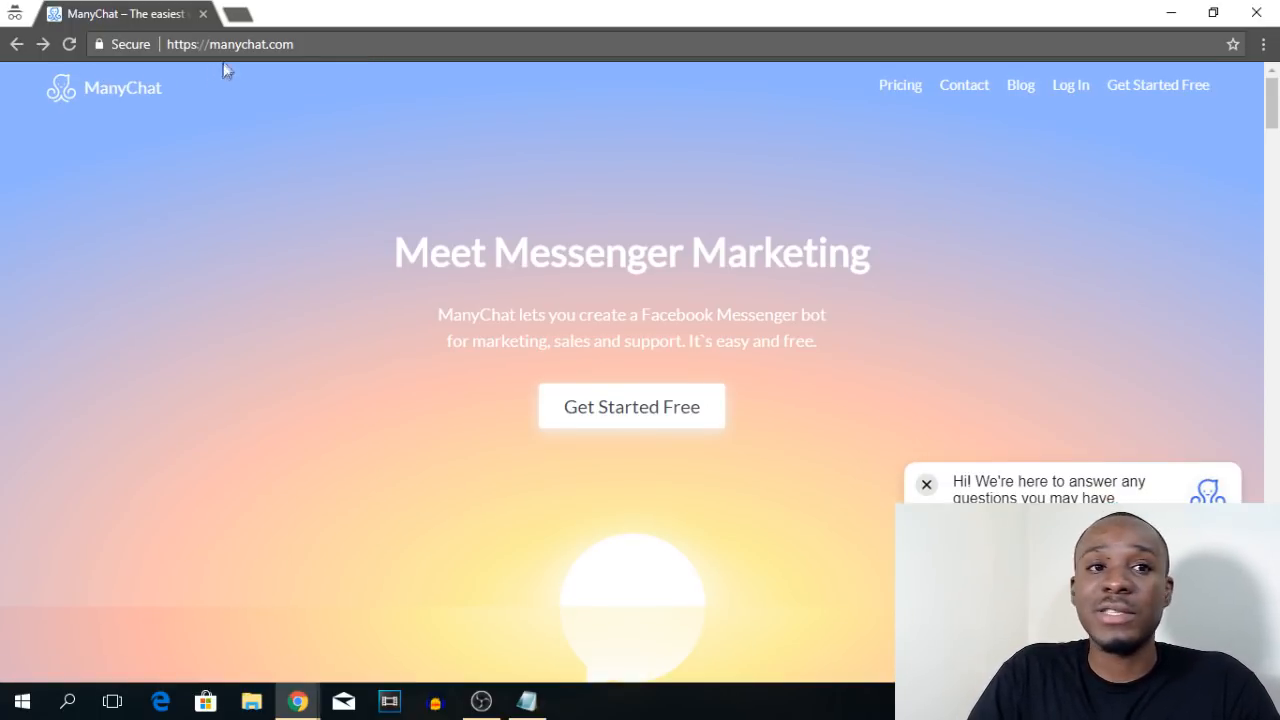
click(637, 420)
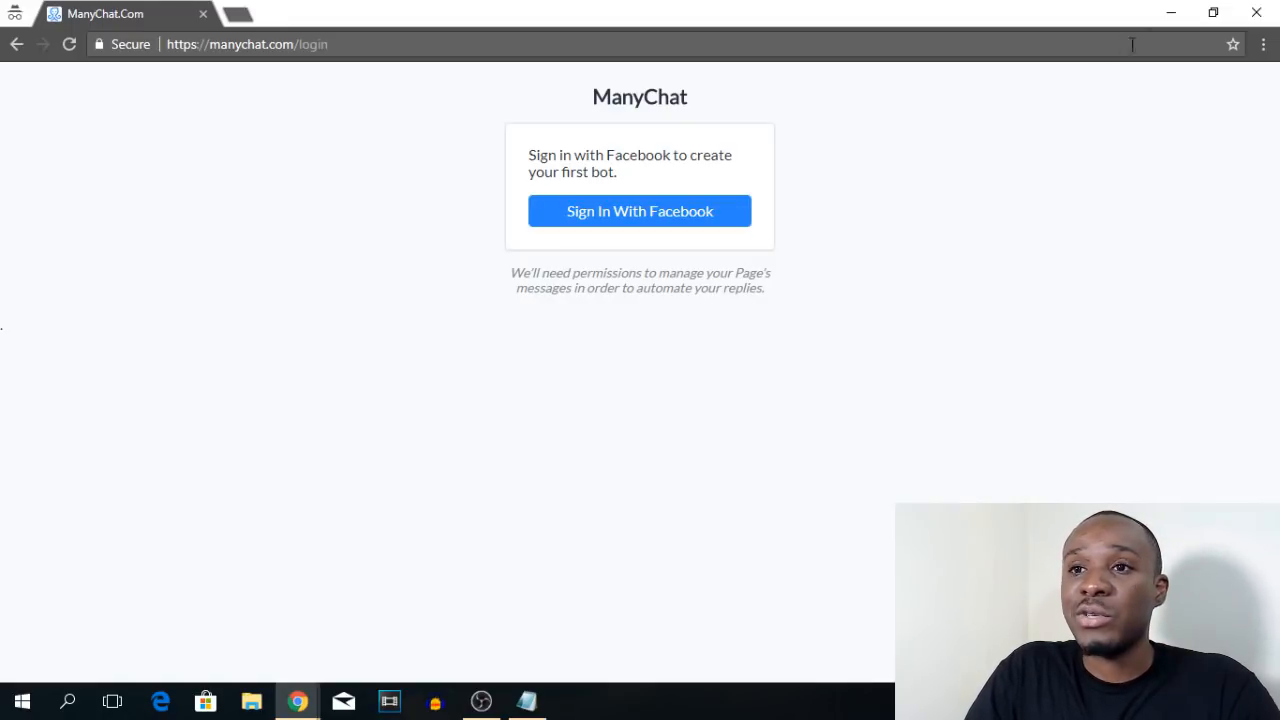
click(1168, 13)
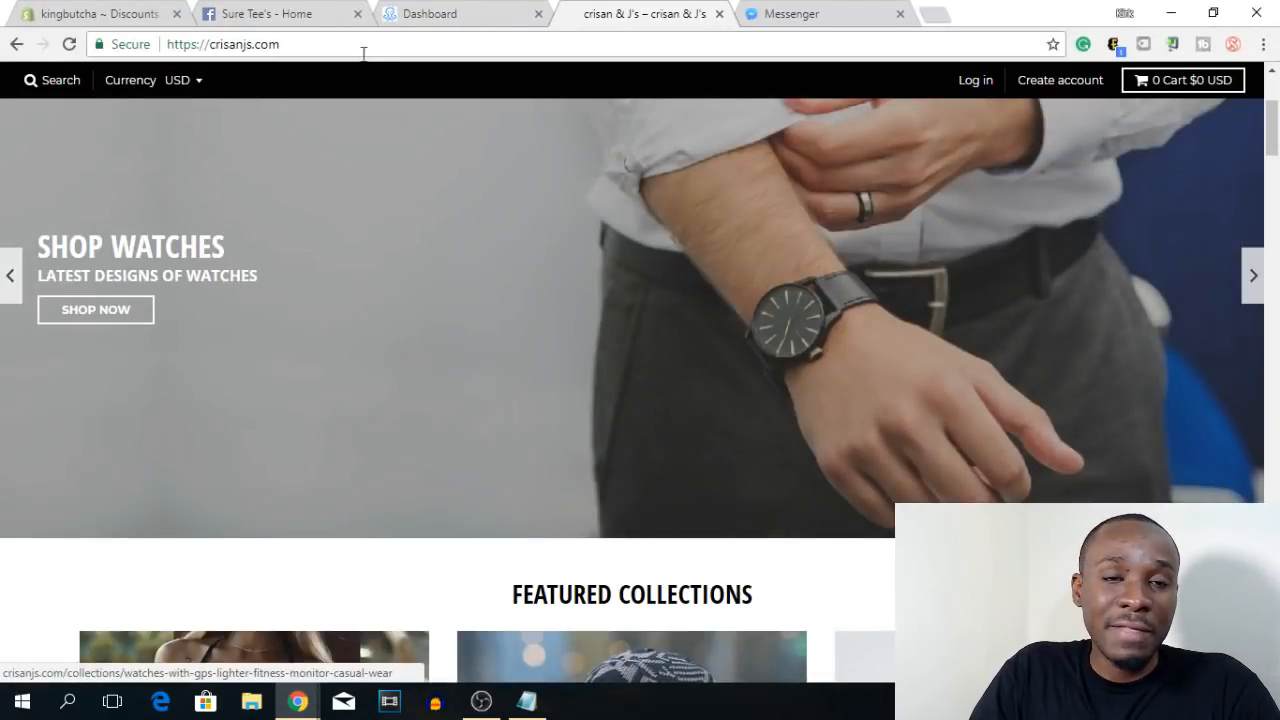
Review the 25SECRETS discount in Shopify, examining its code, discount value, usage limits, active dates and summary
click(122, 10)
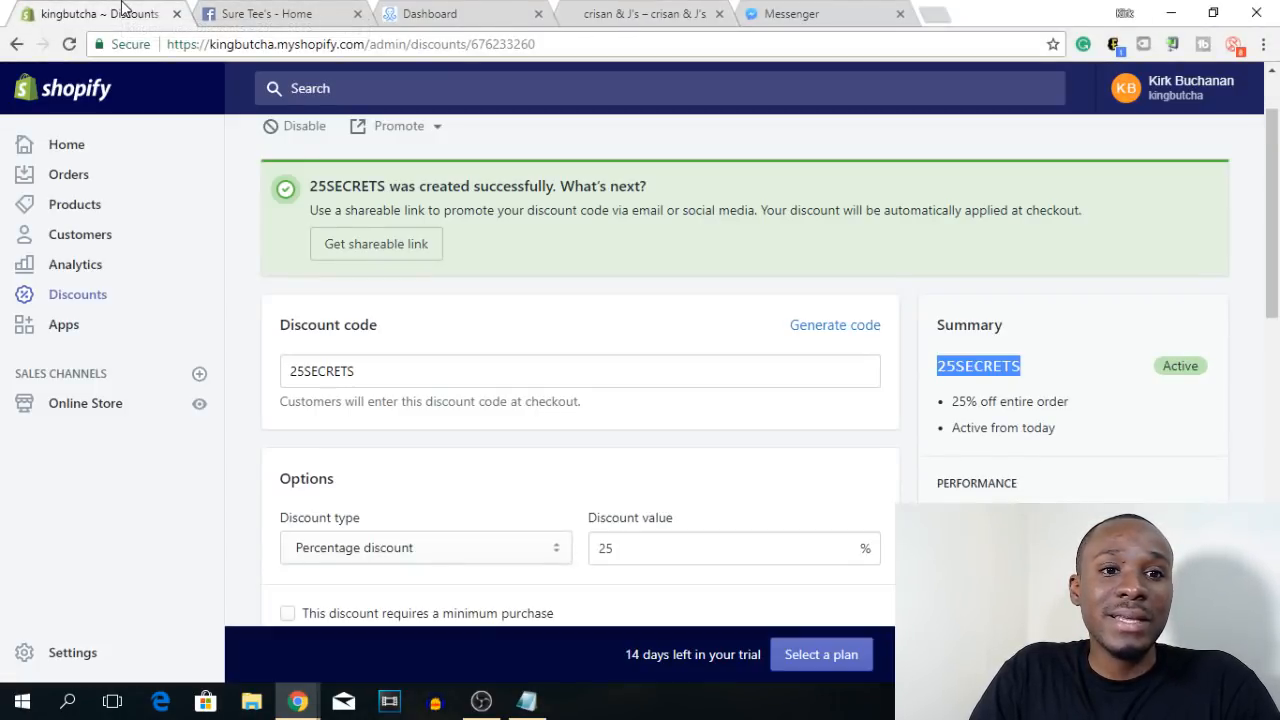
scroll(297, 164, down, 1)
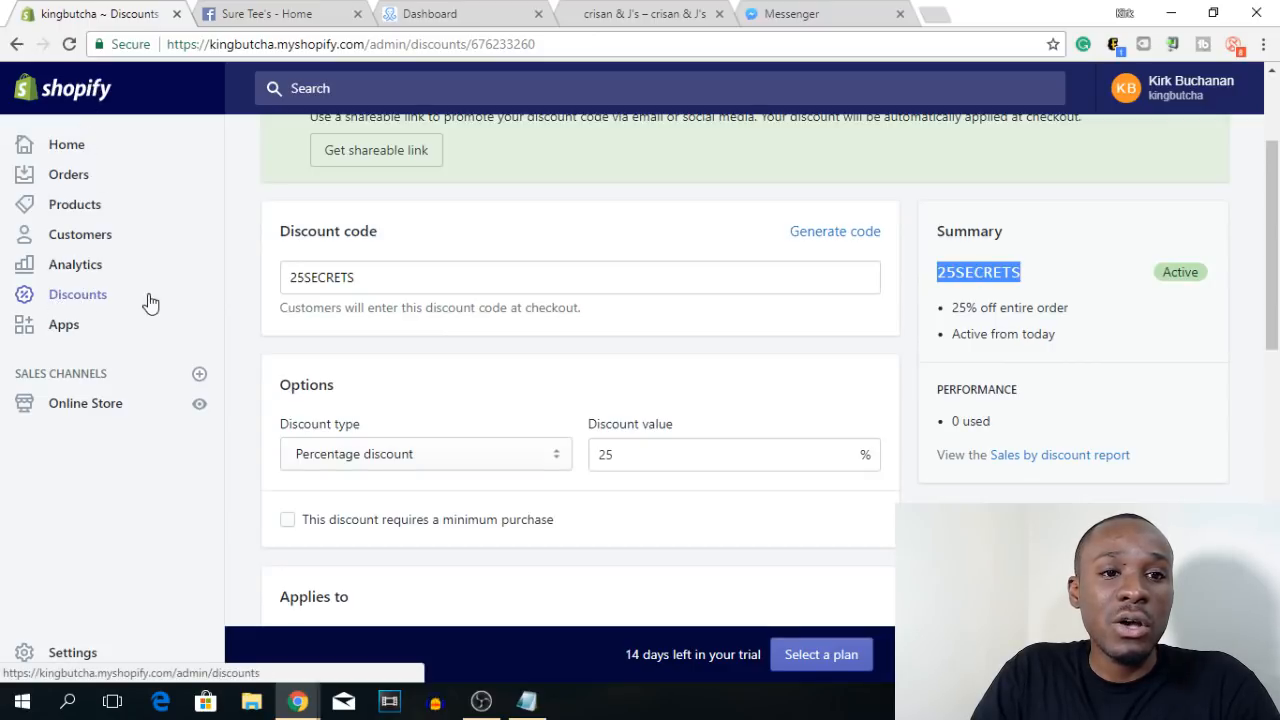
click(371, 281)
scroll(300, 310, up, 1)
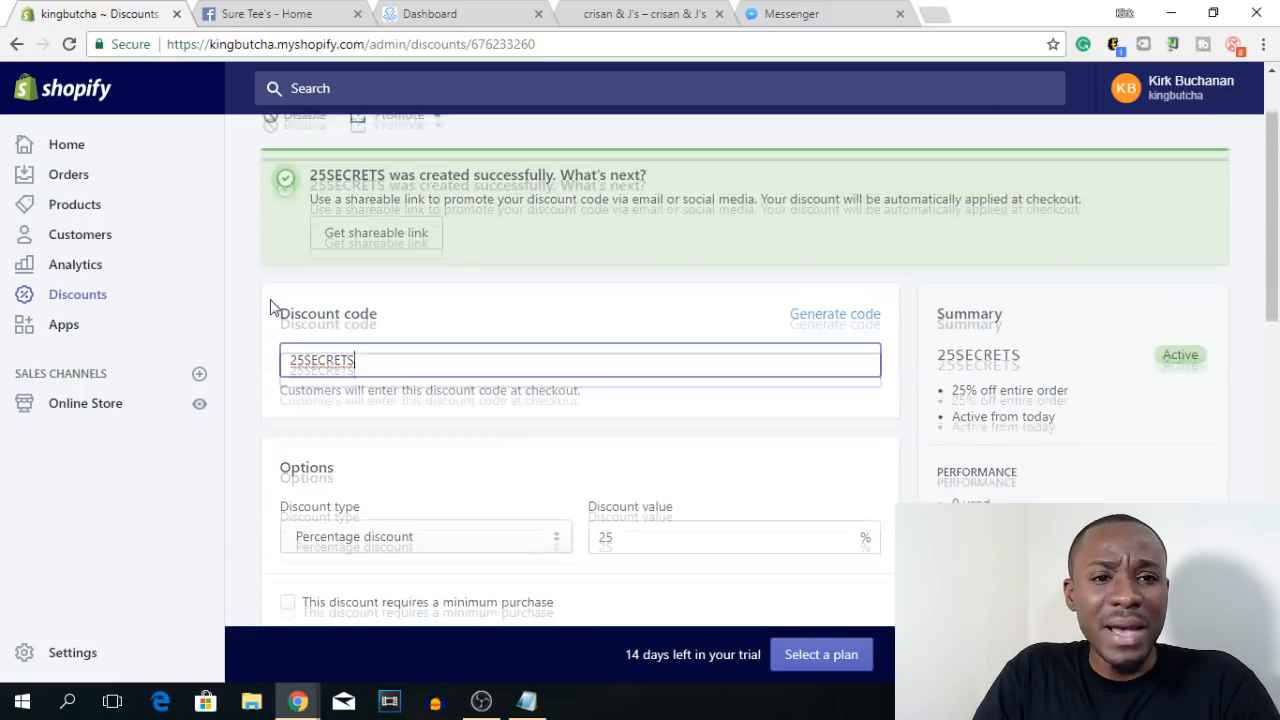
scroll(560, 390, down, 2)
click(639, 363)
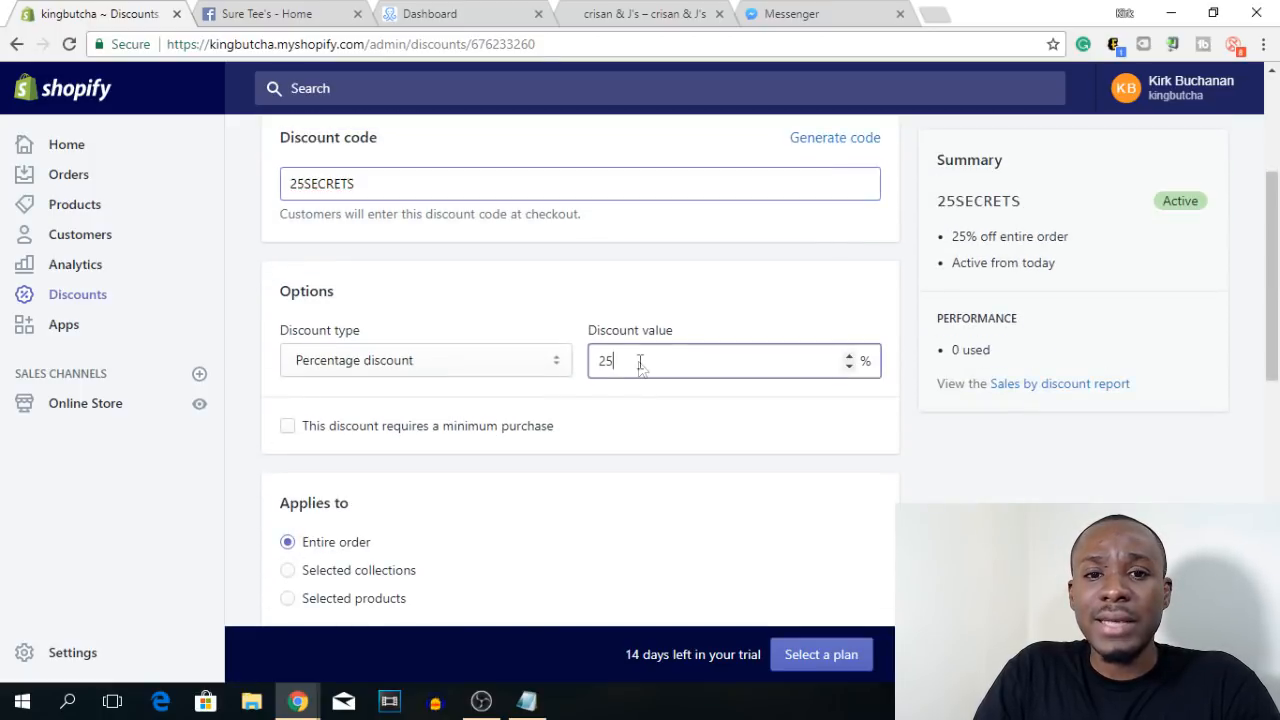
scroll(646, 393, down, 9)
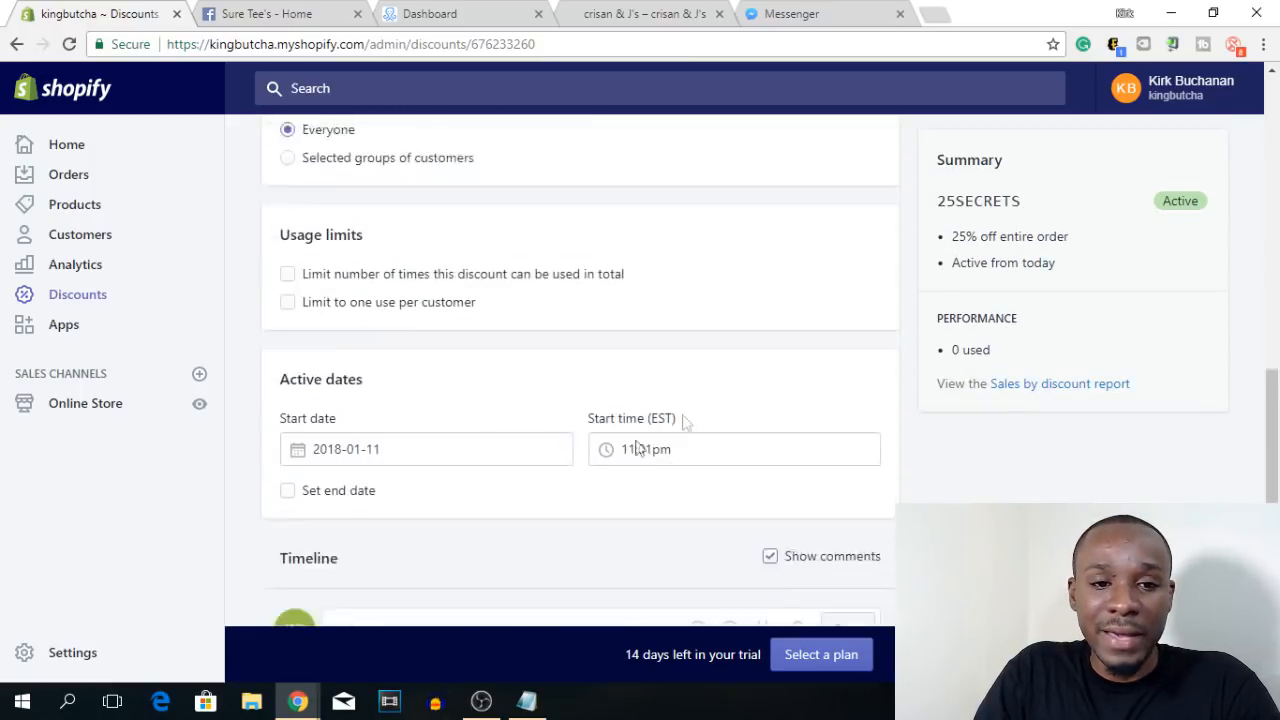
scroll(793, 385, up, 10)
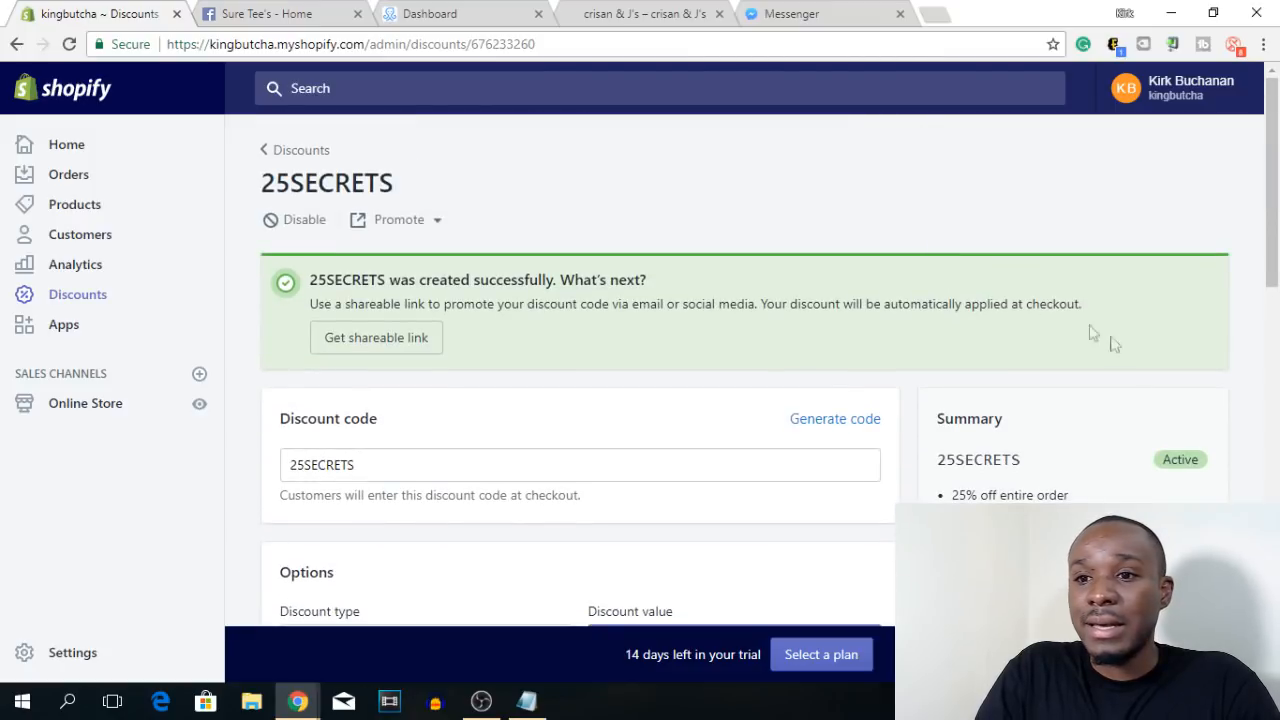
drag(1028, 470, 953, 461)
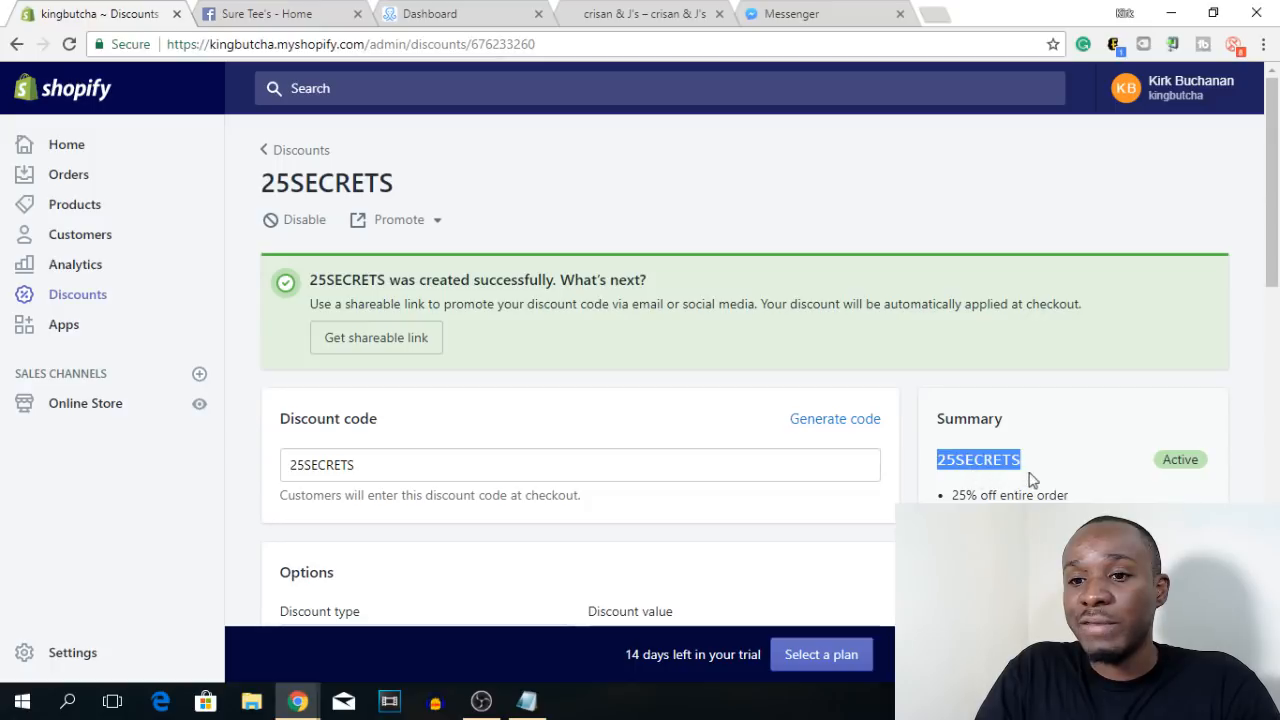
Go to the Sure Tee's Facebook page and start a new page post
click(266, 12)
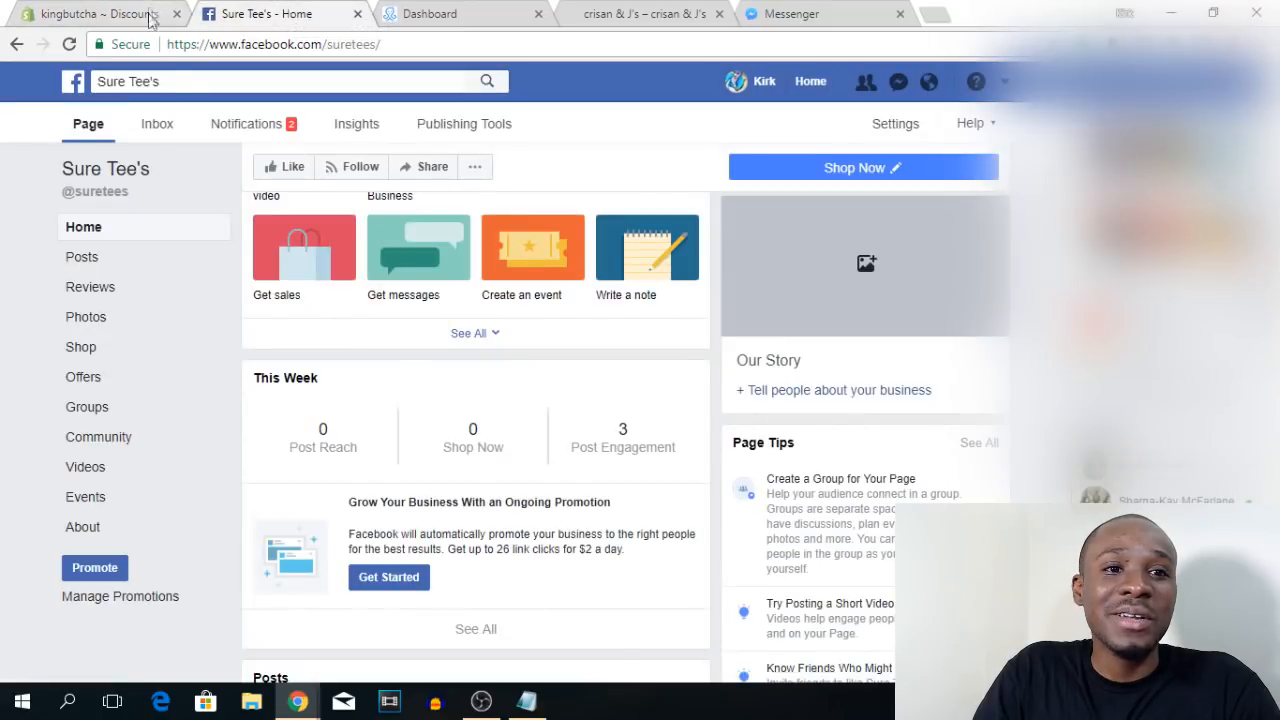
click(457, 10)
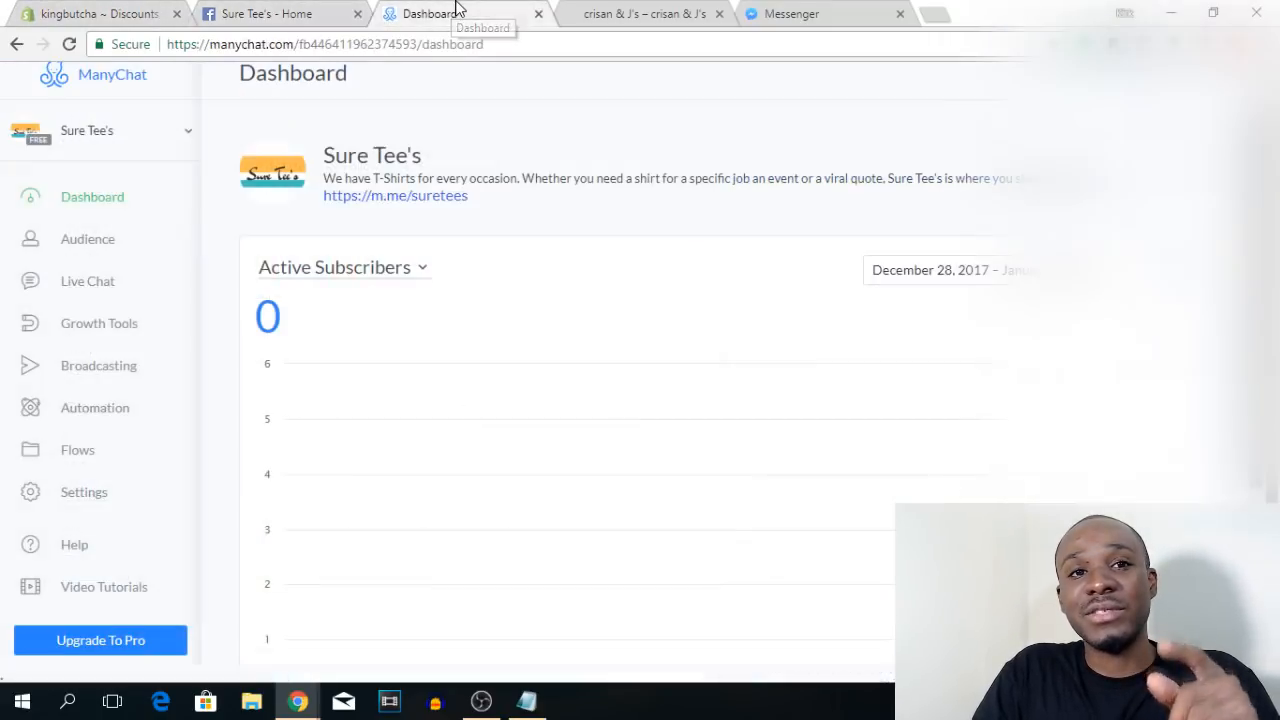
click(290, 12)
scroll(388, 405, up, 3)
scroll(388, 405, up, 3)
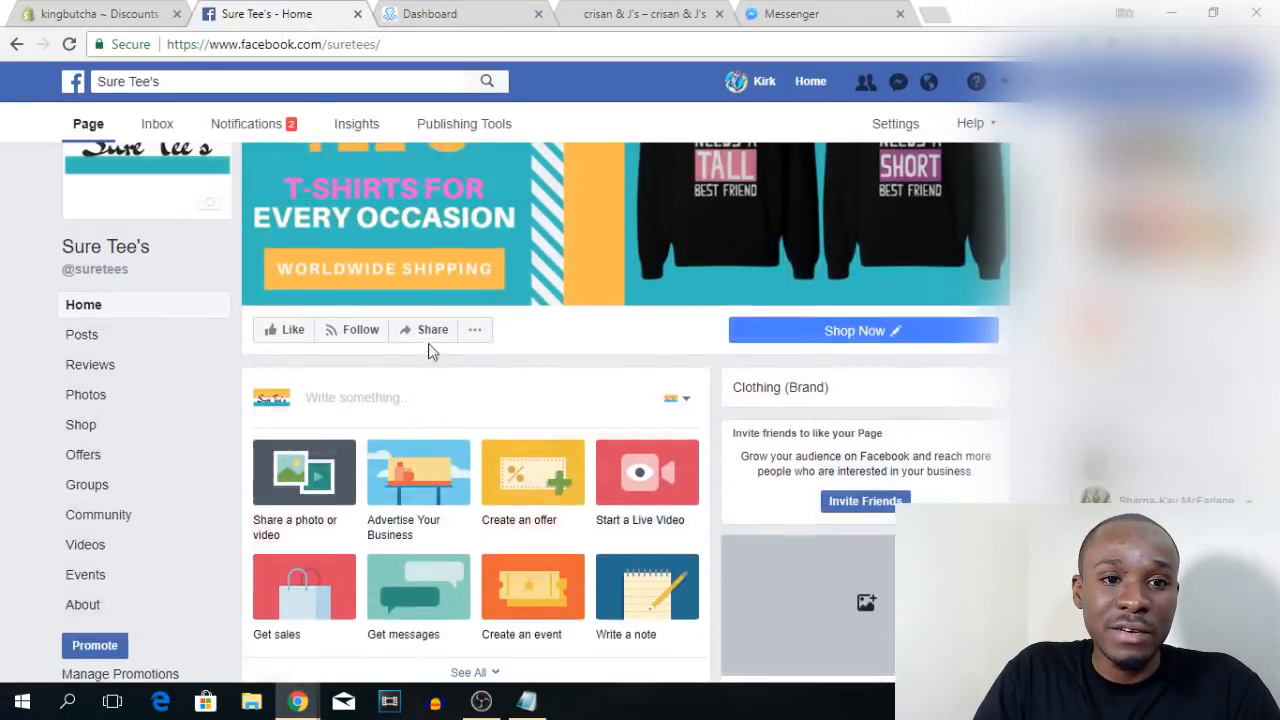
click(368, 434)
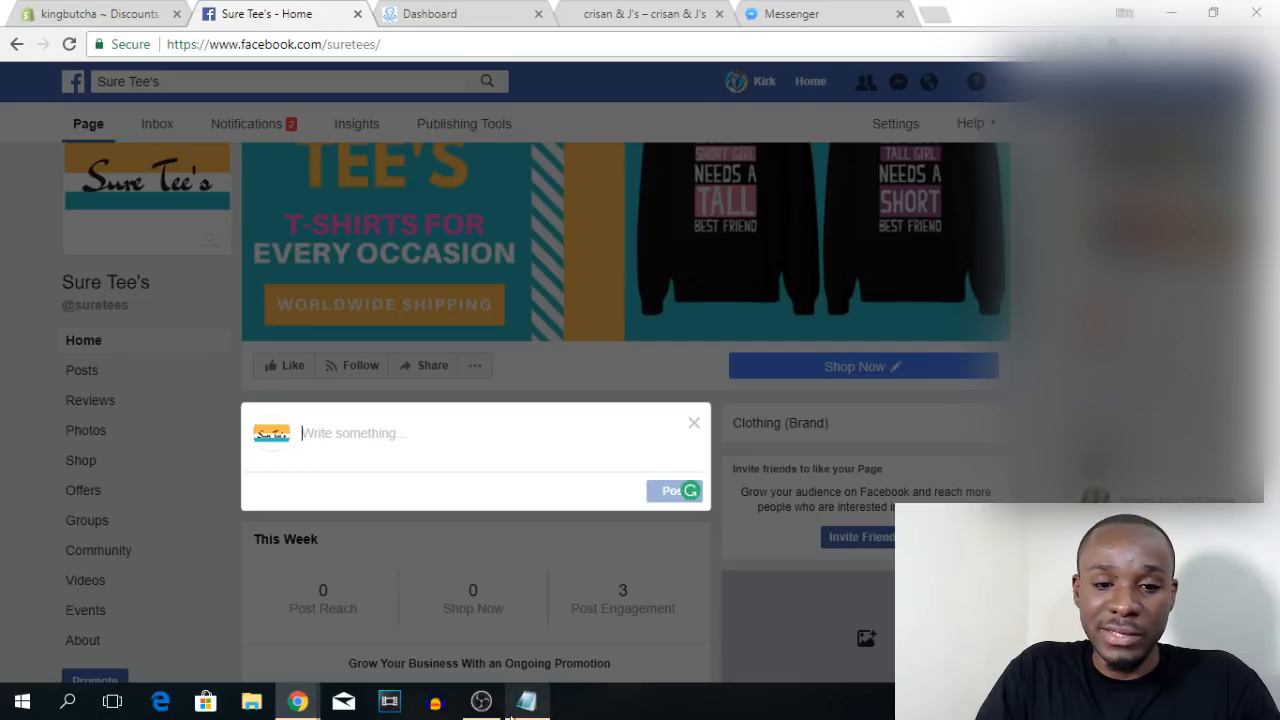
Copy the winter hoodie promotion, including its 25% coupon P.S., from the Notepad draft and paste it into the Facebook post
mouse_move(509, 712)
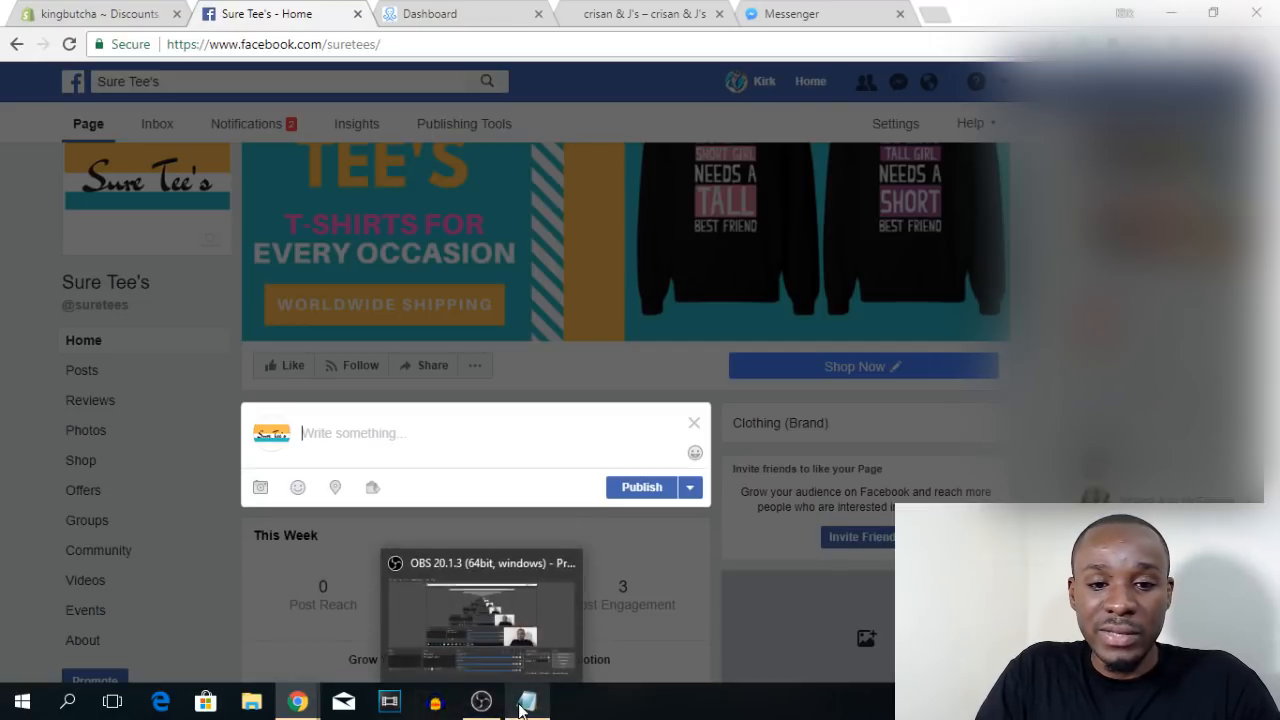
click(525, 703)
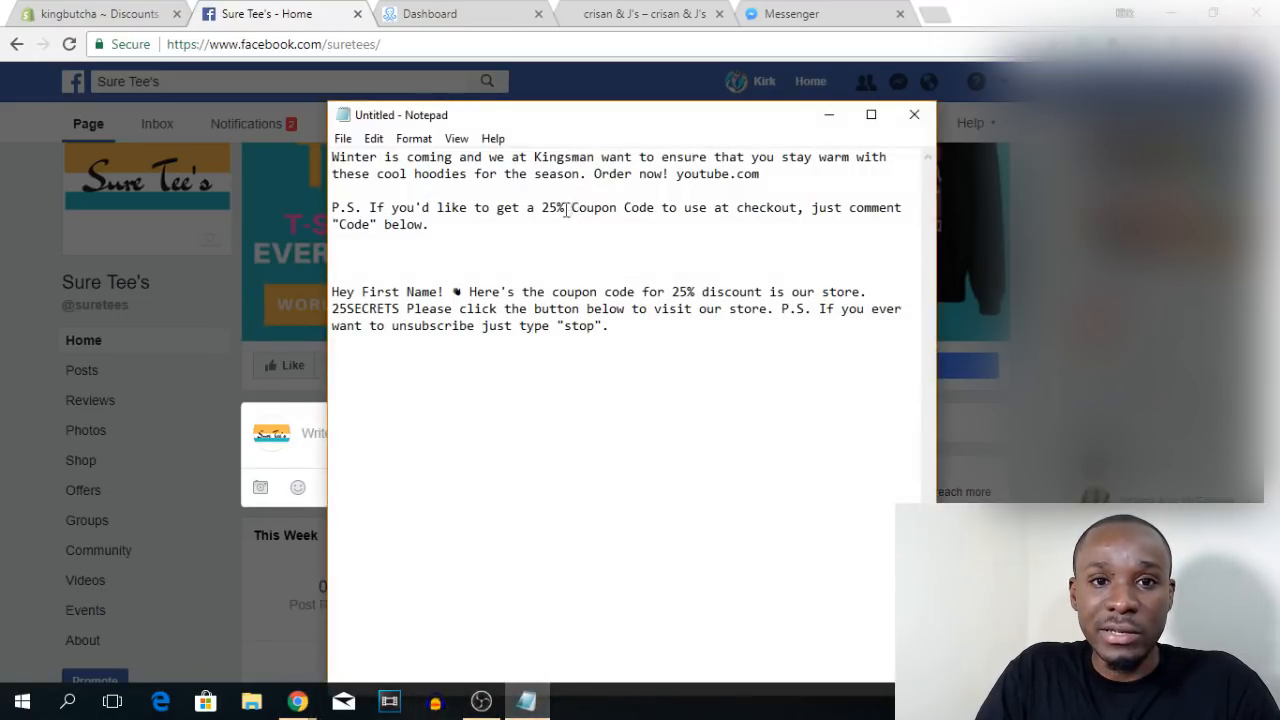
drag(430, 226, 332, 158)
key(ctrl+c)
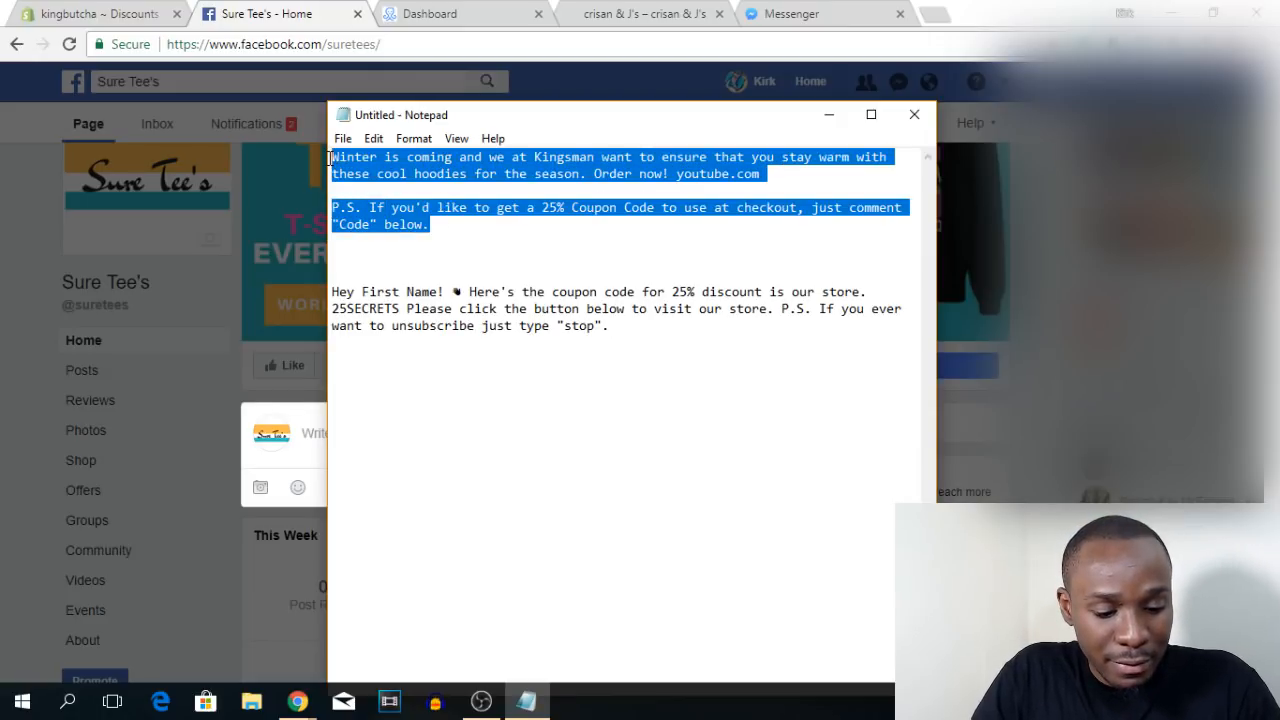
click(312, 432)
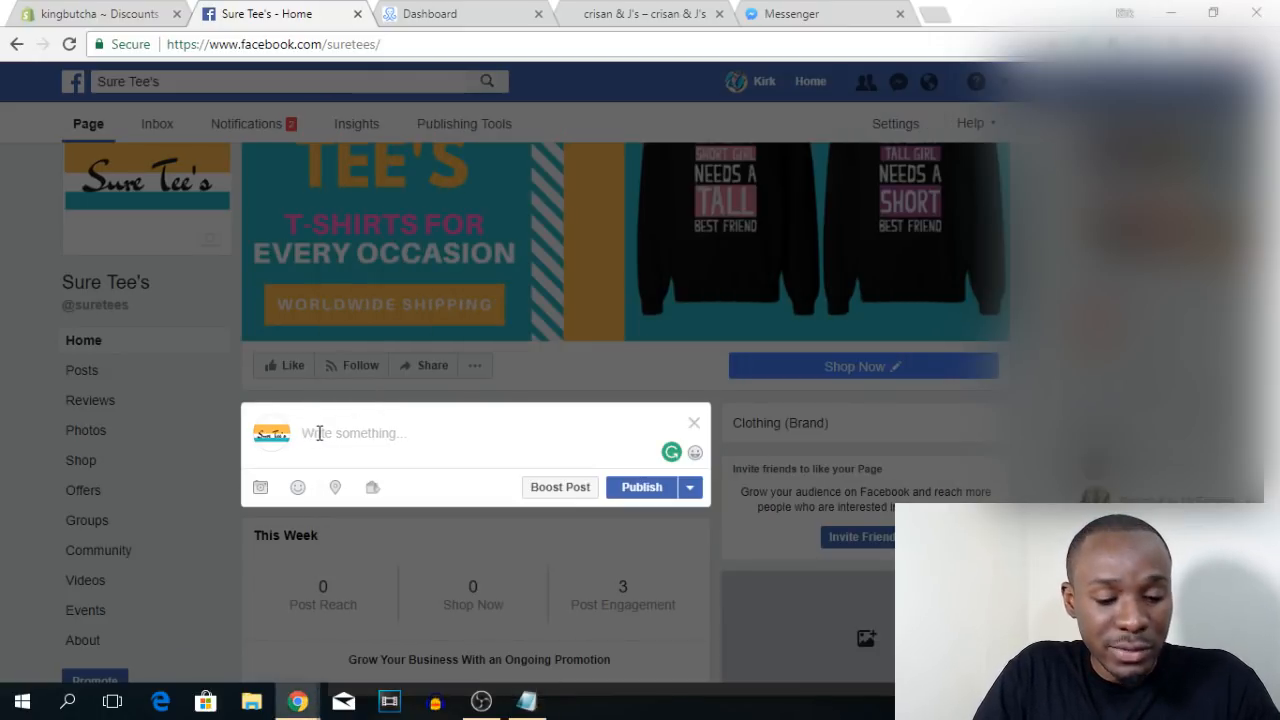
key(ctrl+v)
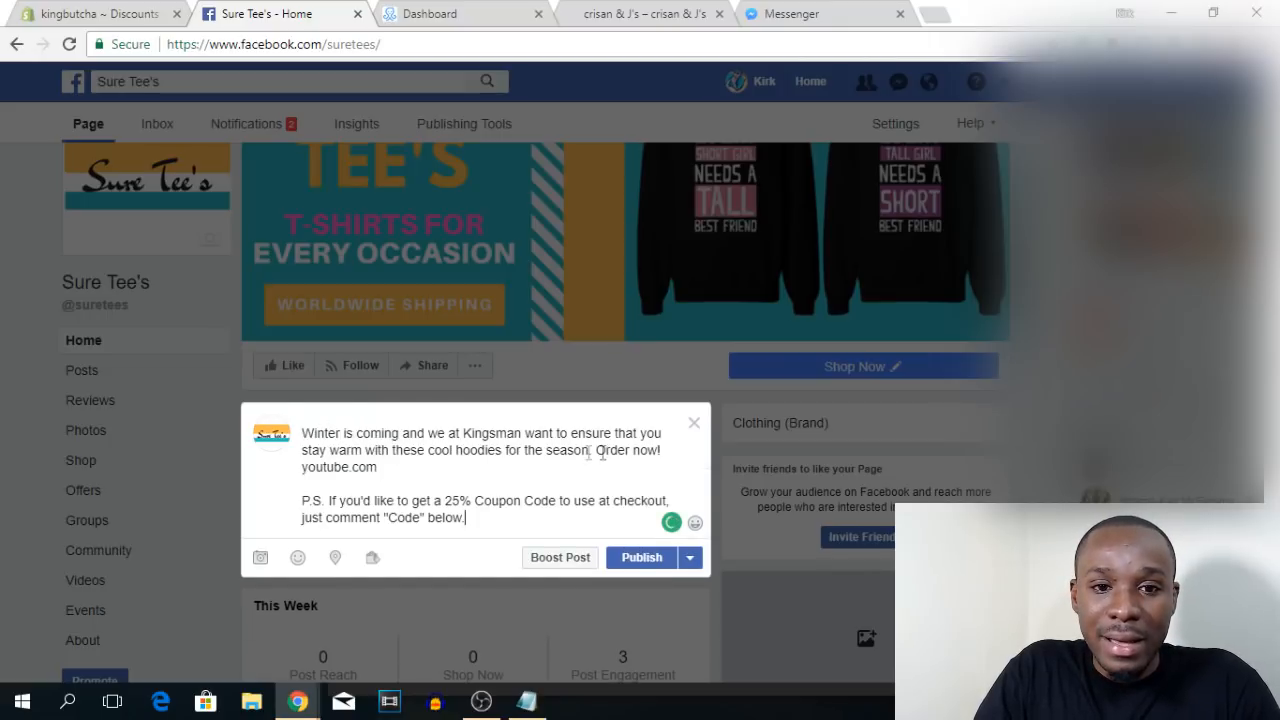
drag(521, 438, 467, 438)
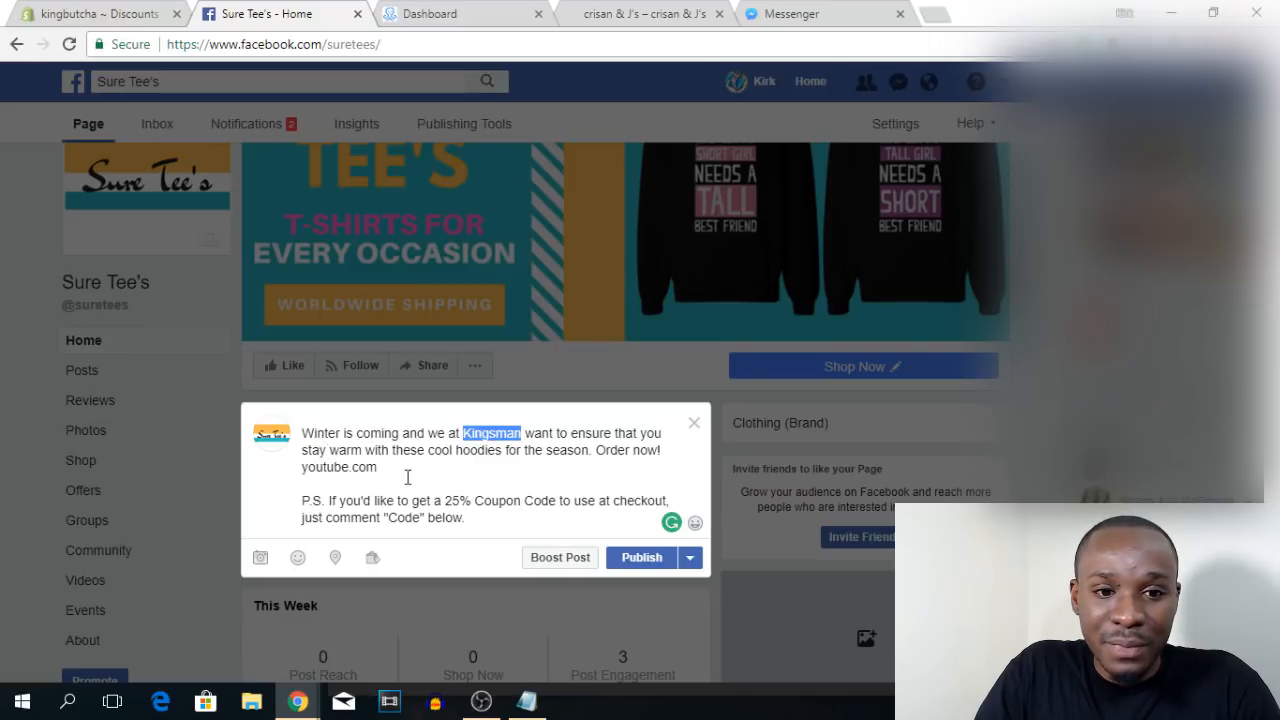
drag(392, 471, 320, 474)
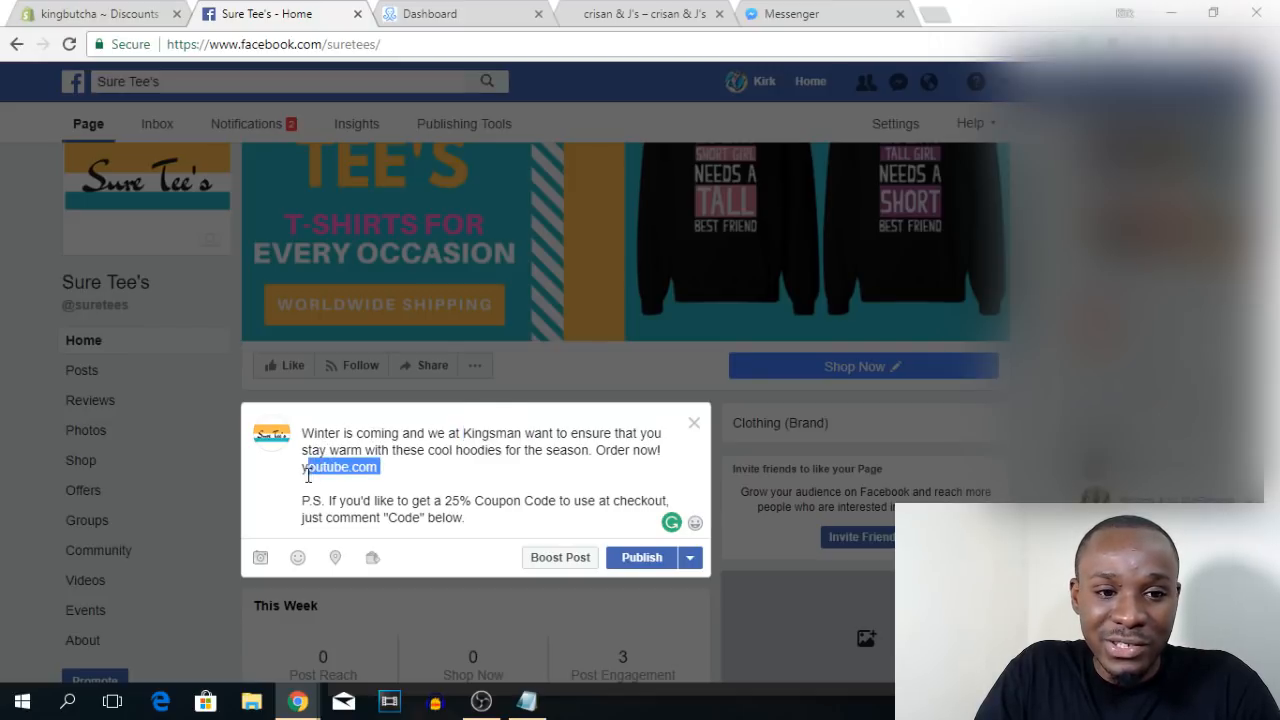
click(404, 476)
Attach the WINTER hoodie image from the Downloads folder to the post and publish it
scroll(410, 400, down, 2)
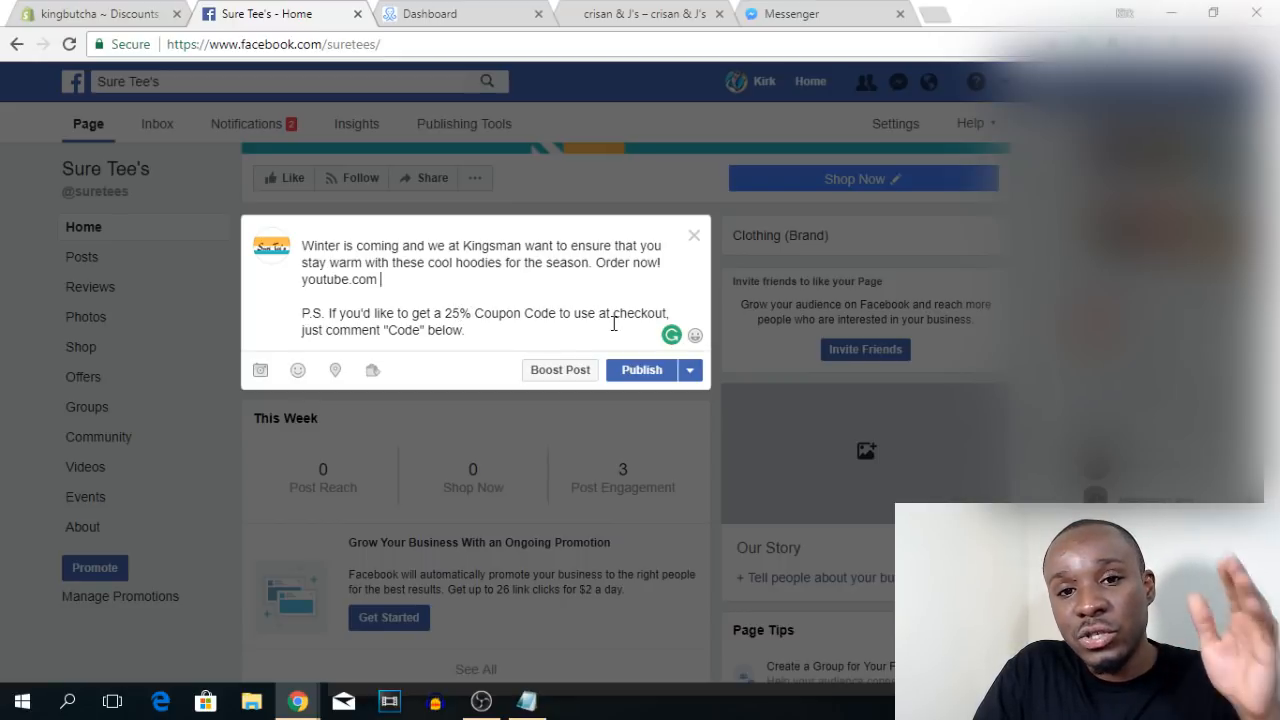
click(260, 370)
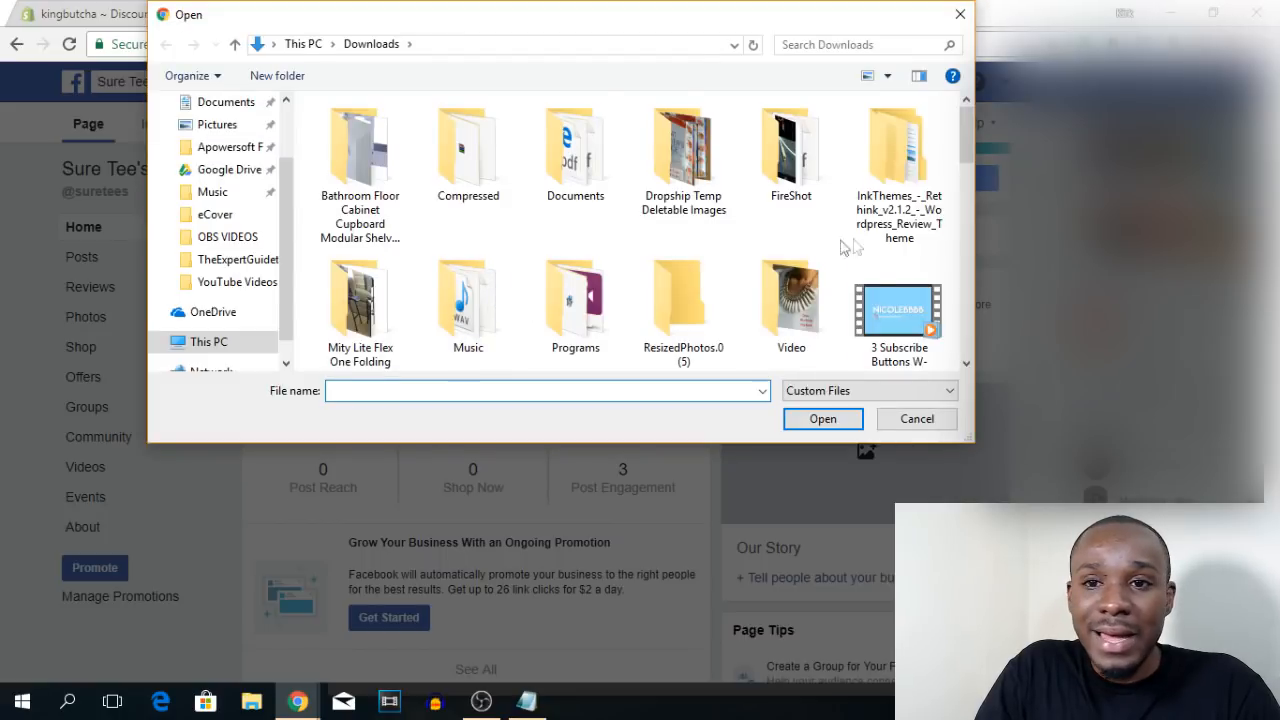
drag(966, 135, 967, 356)
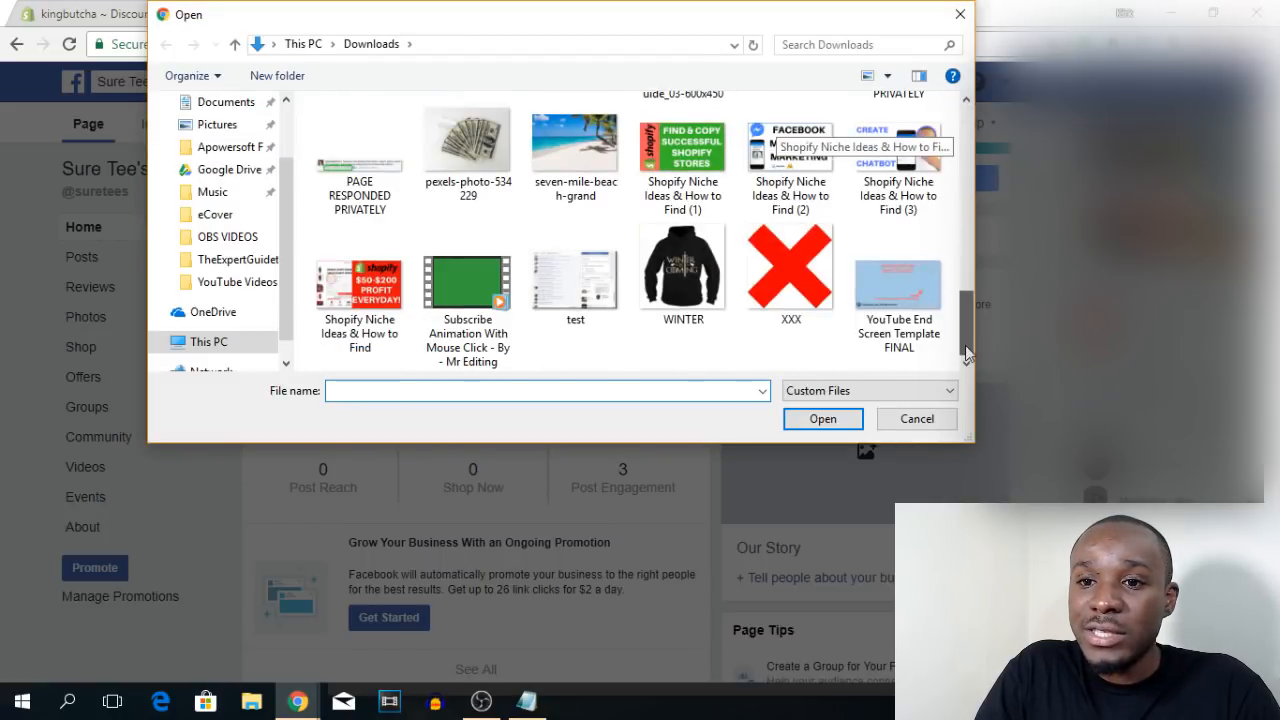
double_click(664, 305)
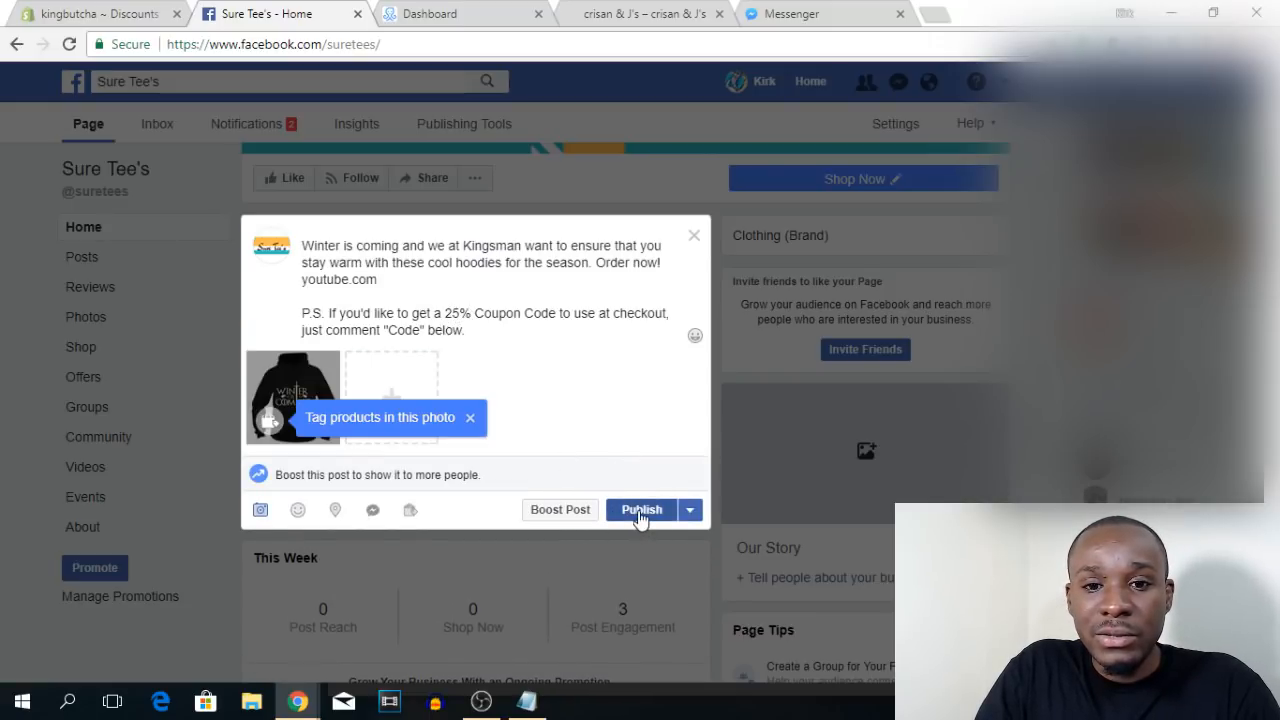
click(640, 510)
click(653, 424)
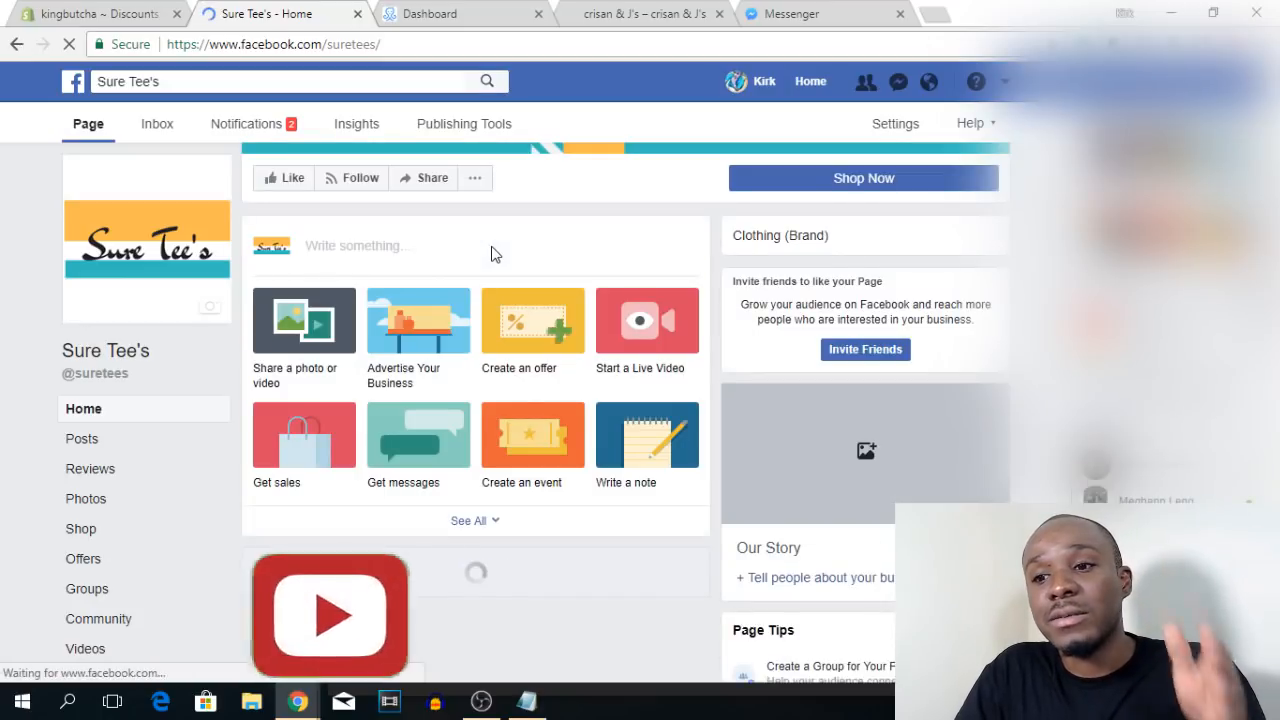
Examine the newly published winter hoodie post in the page's posts section
scroll(494, 269, down, 3)
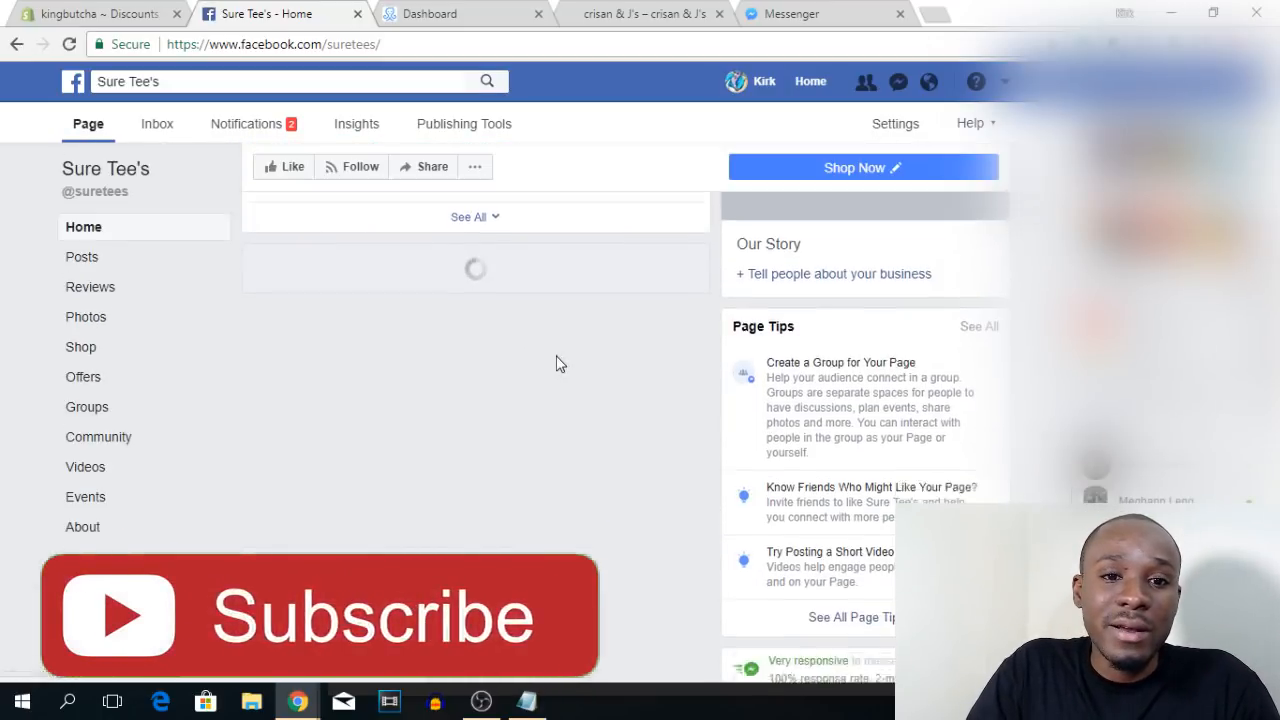
scroll(560, 364, down, 1)
scroll(545, 378, up, 2)
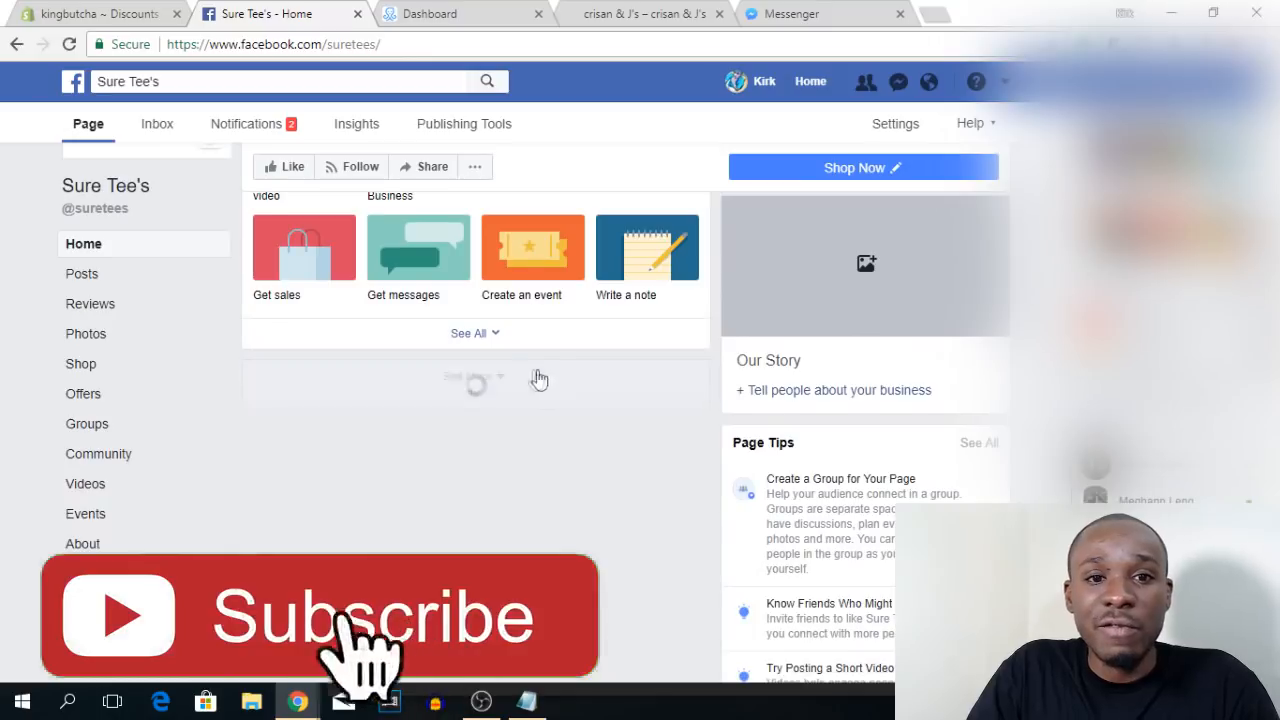
scroll(503, 420, down, 3)
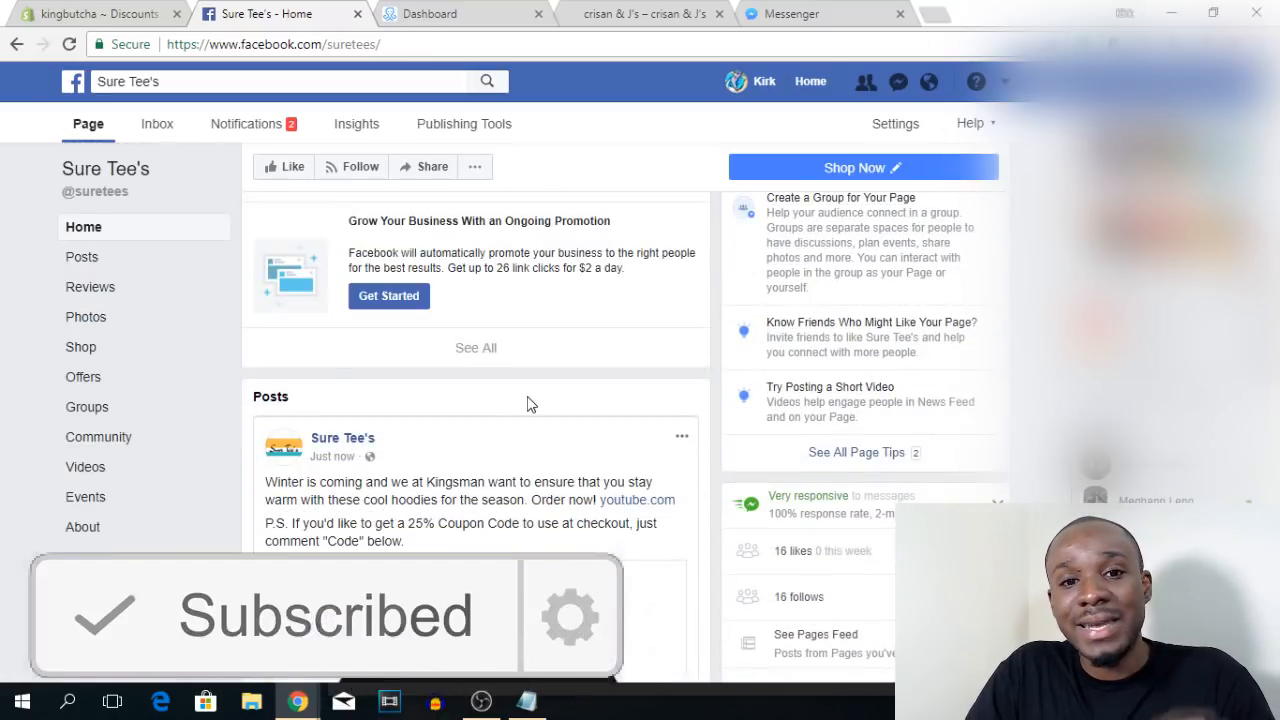
scroll(529, 403, down, 4)
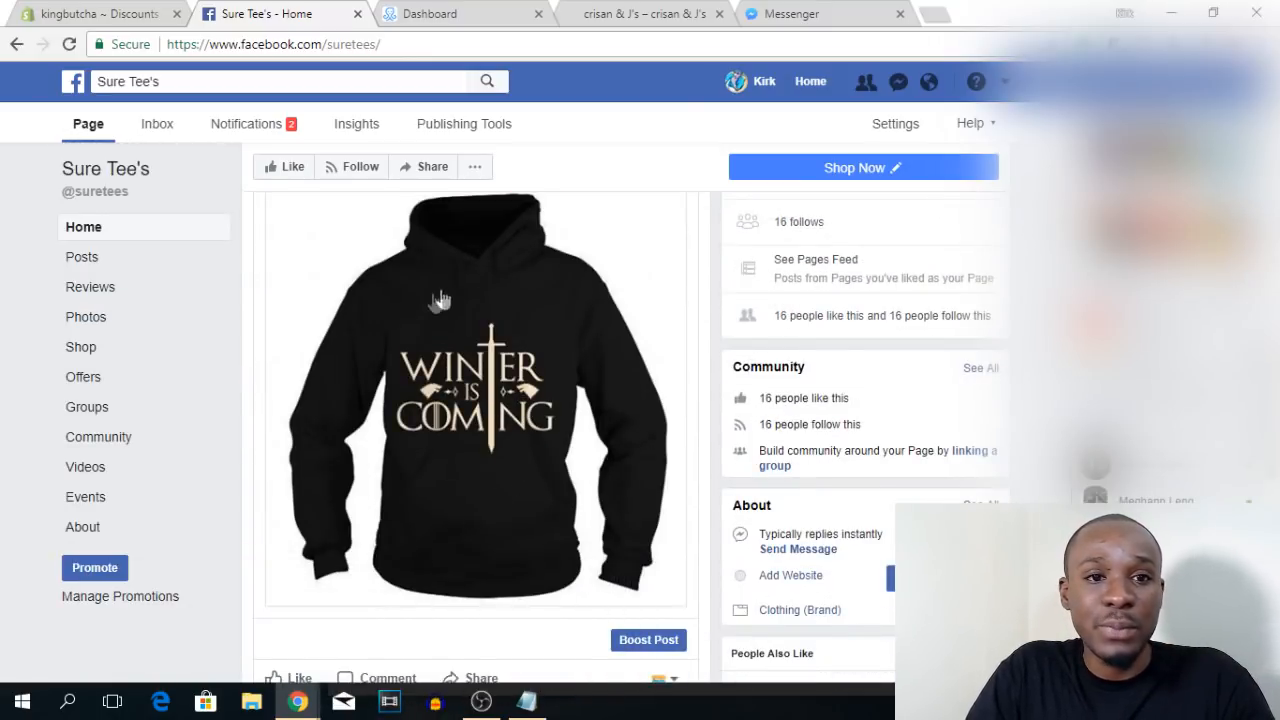
scroll(438, 310, up, 5)
Delete the Winter Is Coming widget from the Sure Tee's growth tools in ManyChat
click(430, 14)
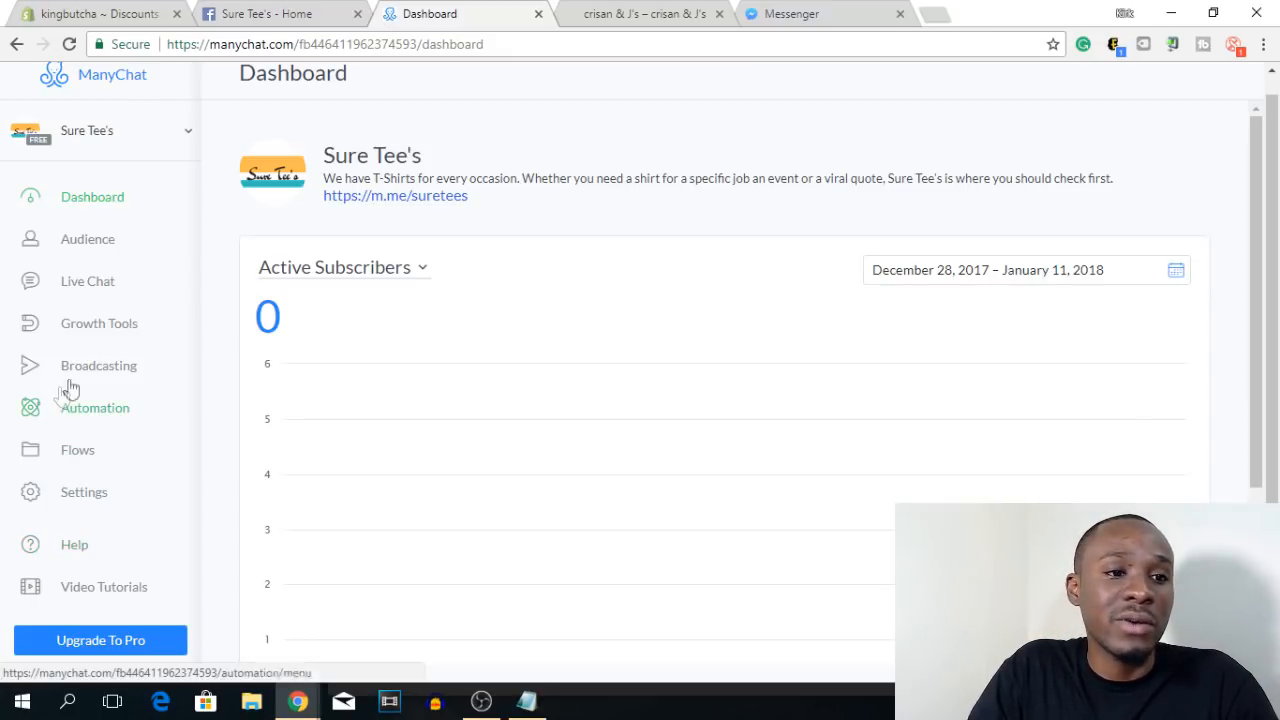
click(106, 334)
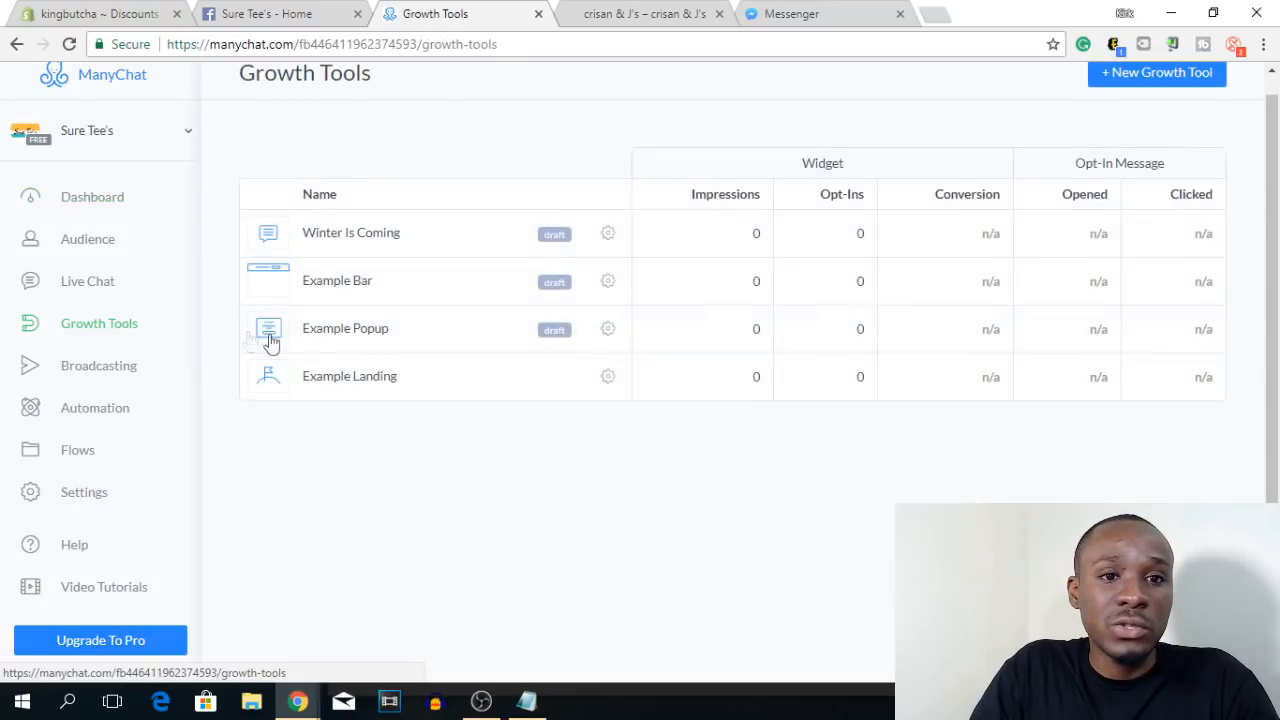
click(607, 236)
click(542, 307)
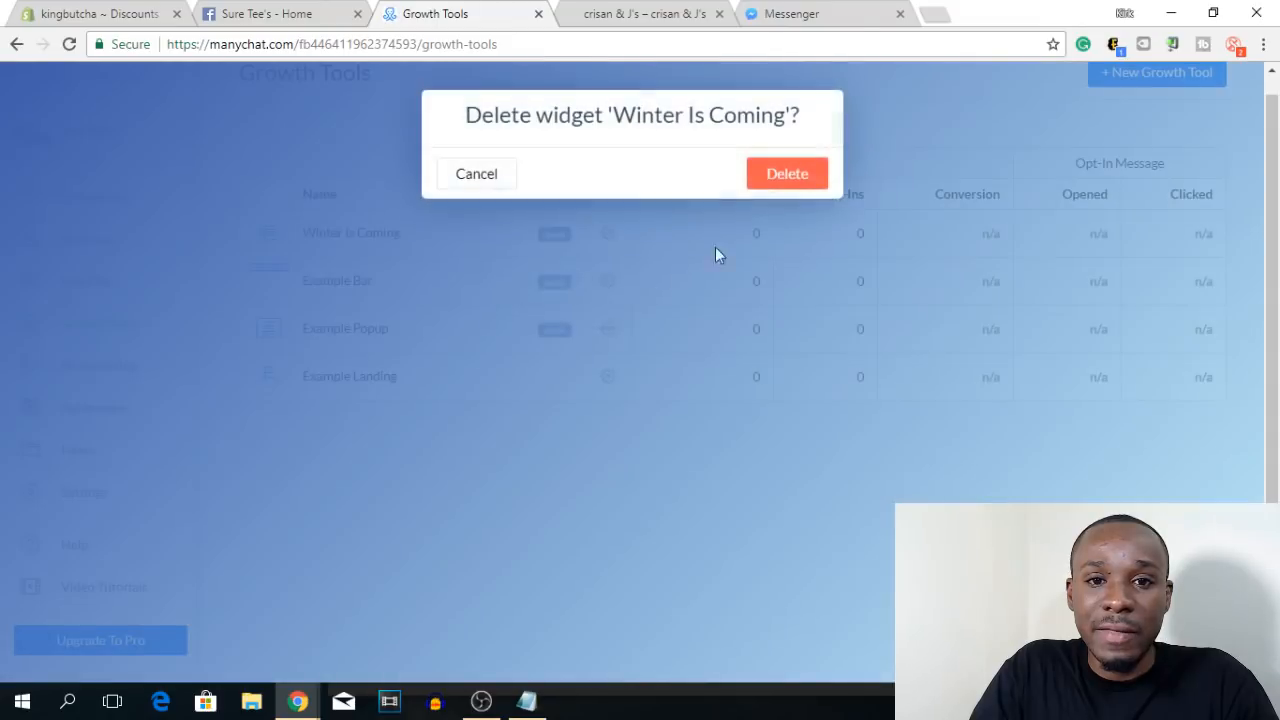
click(780, 172)
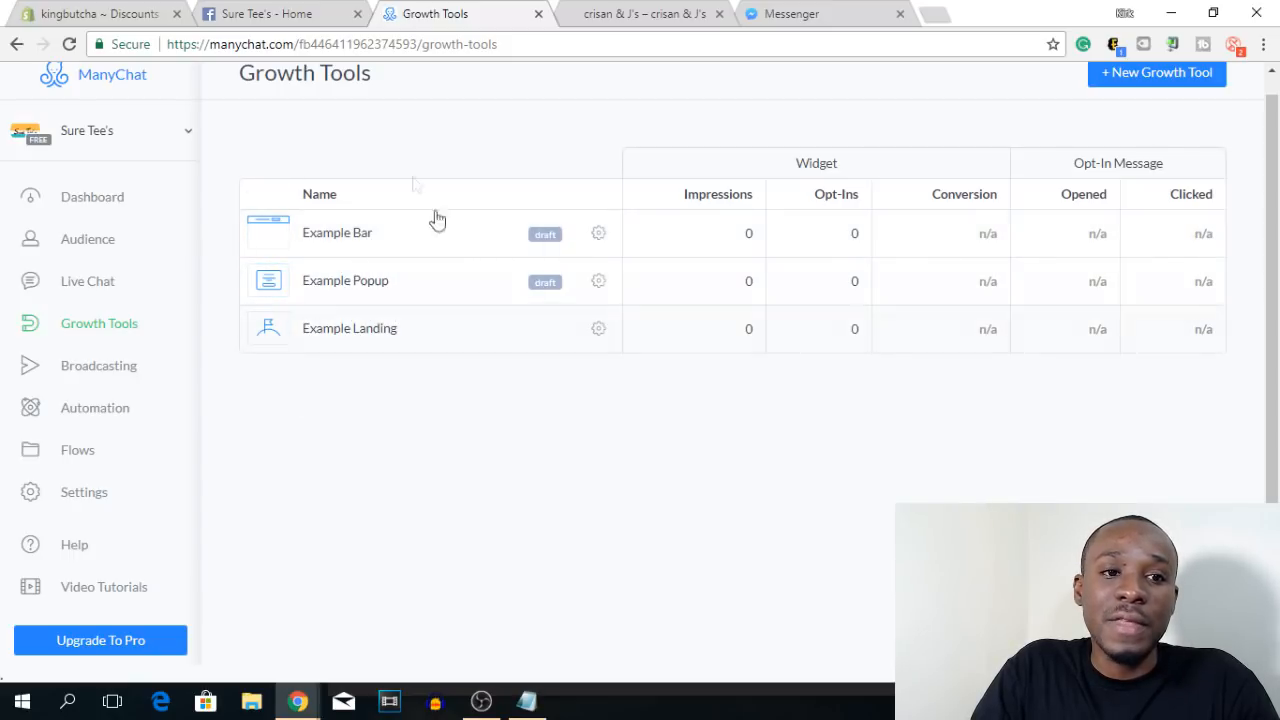
Create a new growth tool of the Facebook Comments type for the Sure Tee's page
click(1114, 80)
scroll(534, 262, down, 3)
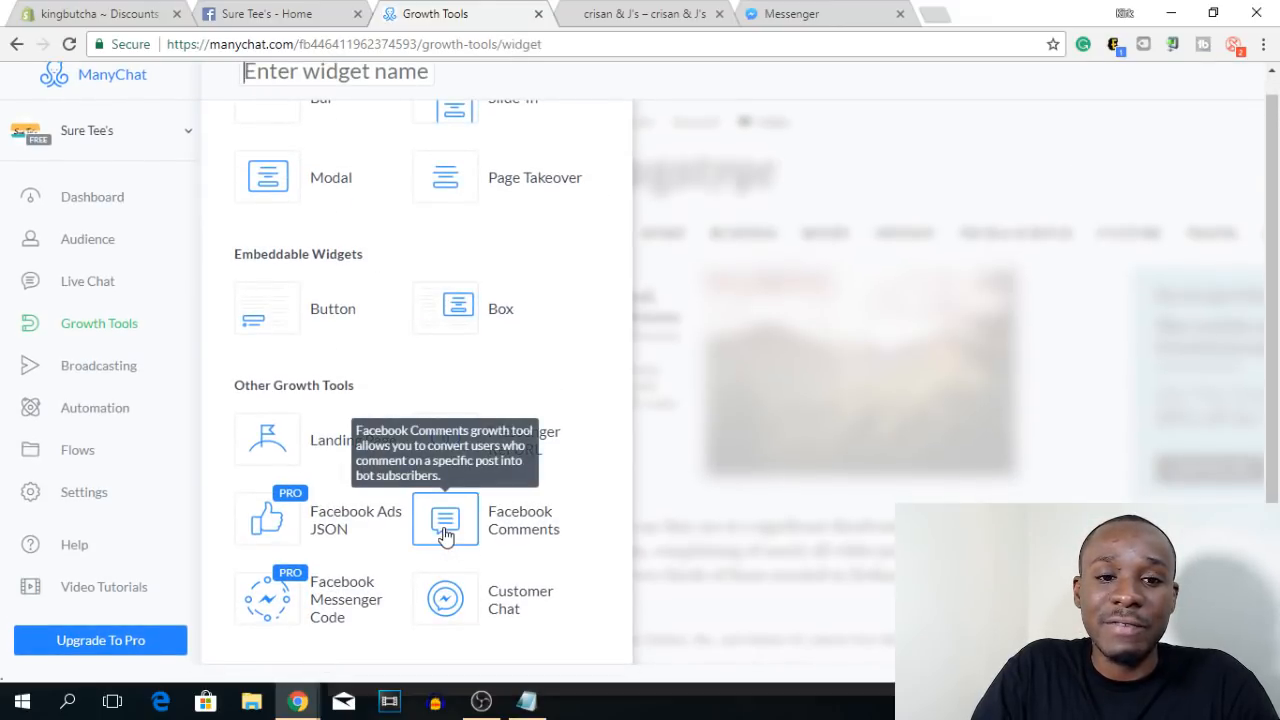
click(445, 535)
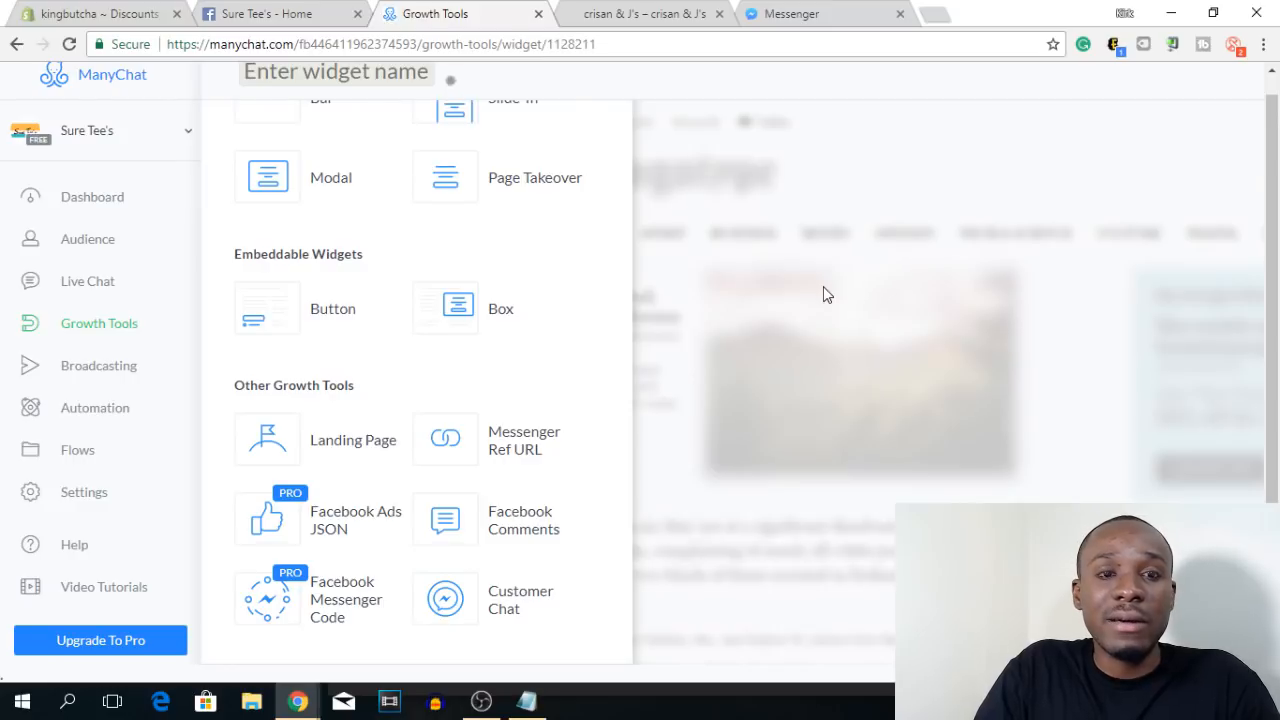
Rename the new growth tool as "Winter is Coming"
triple_click(449, 74)
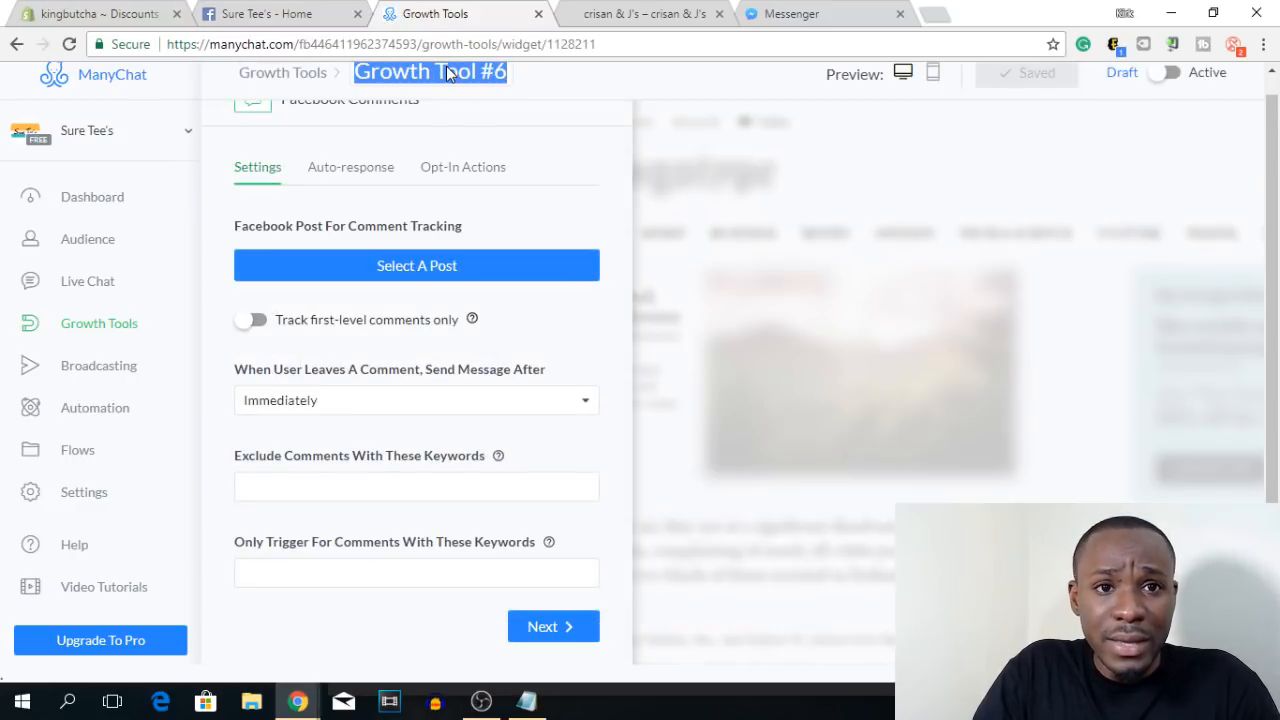
text(Winter in)
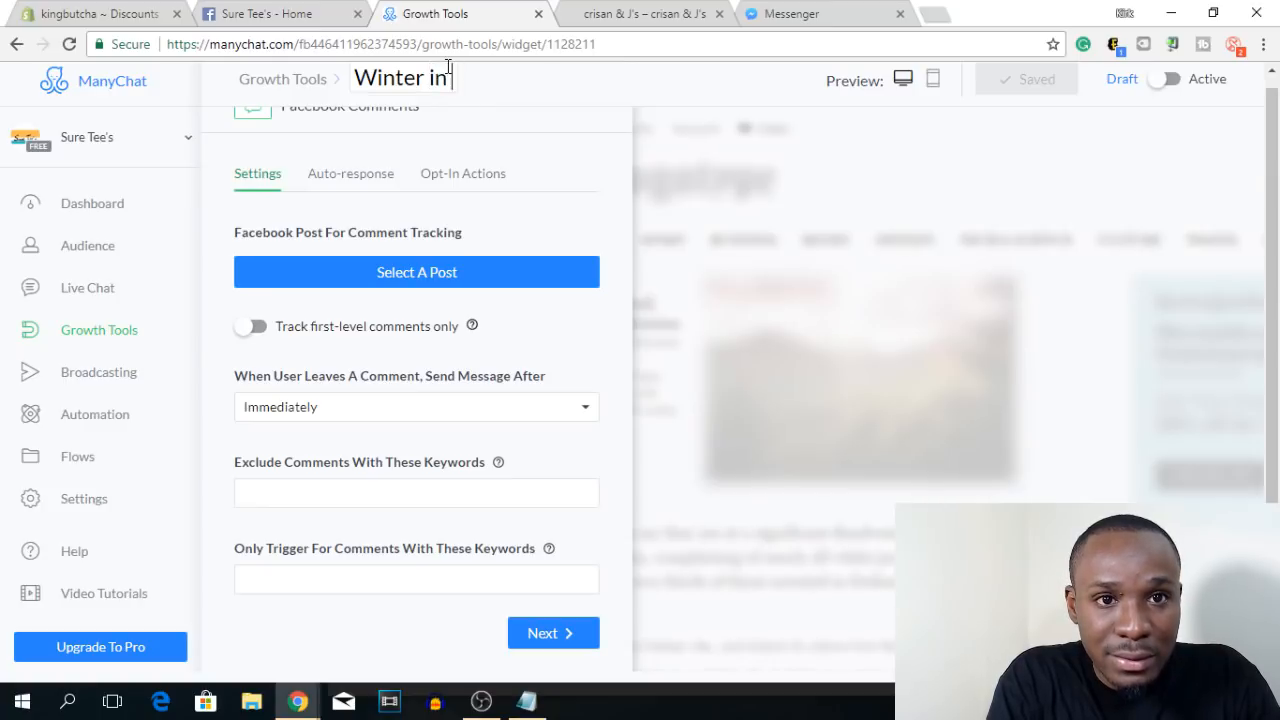
key(BackSpace)
text(s C)
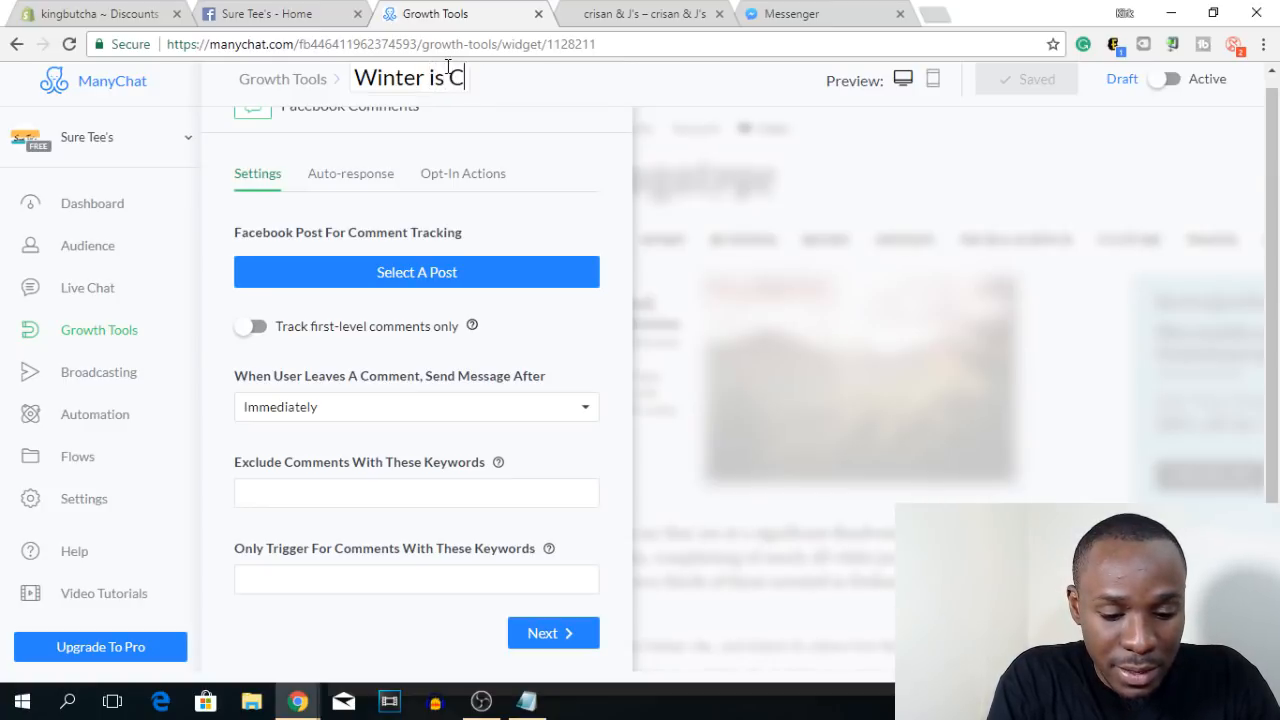
text(oming)
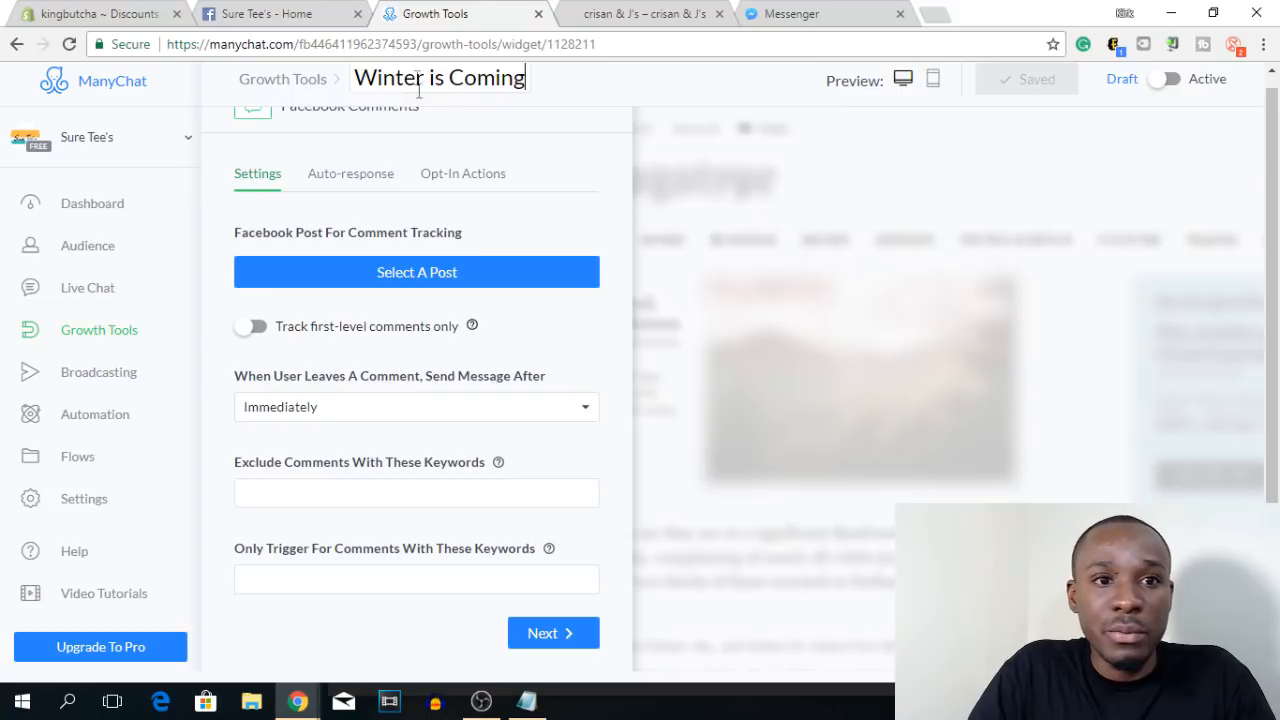
Choose the newly published winter hoodie post with the 25% coupon P.S. as the post for comment tracking
scroll(423, 228, up, 1)
click(406, 310)
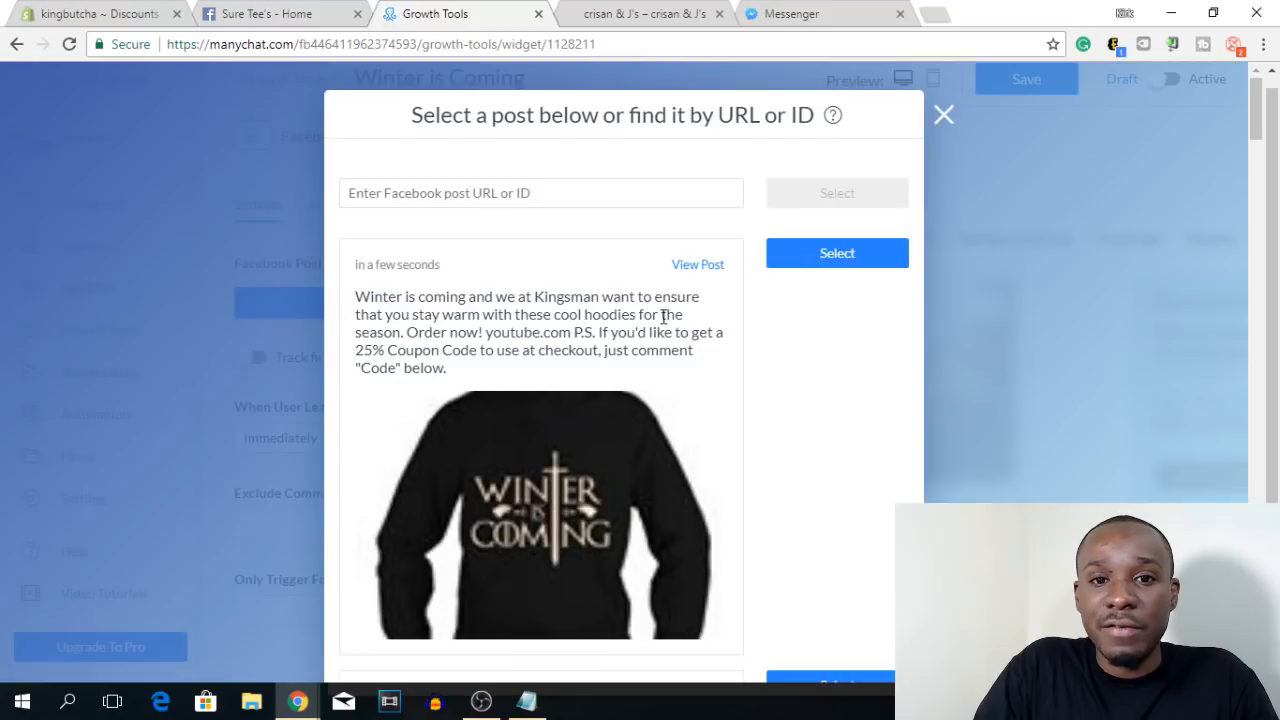
scroll(663, 316, down, 1)
click(826, 162)
Confirm that the selected post is explicit about contact via Messenger, and enable tracking of first-level comments only
scroll(443, 374, down, 2)
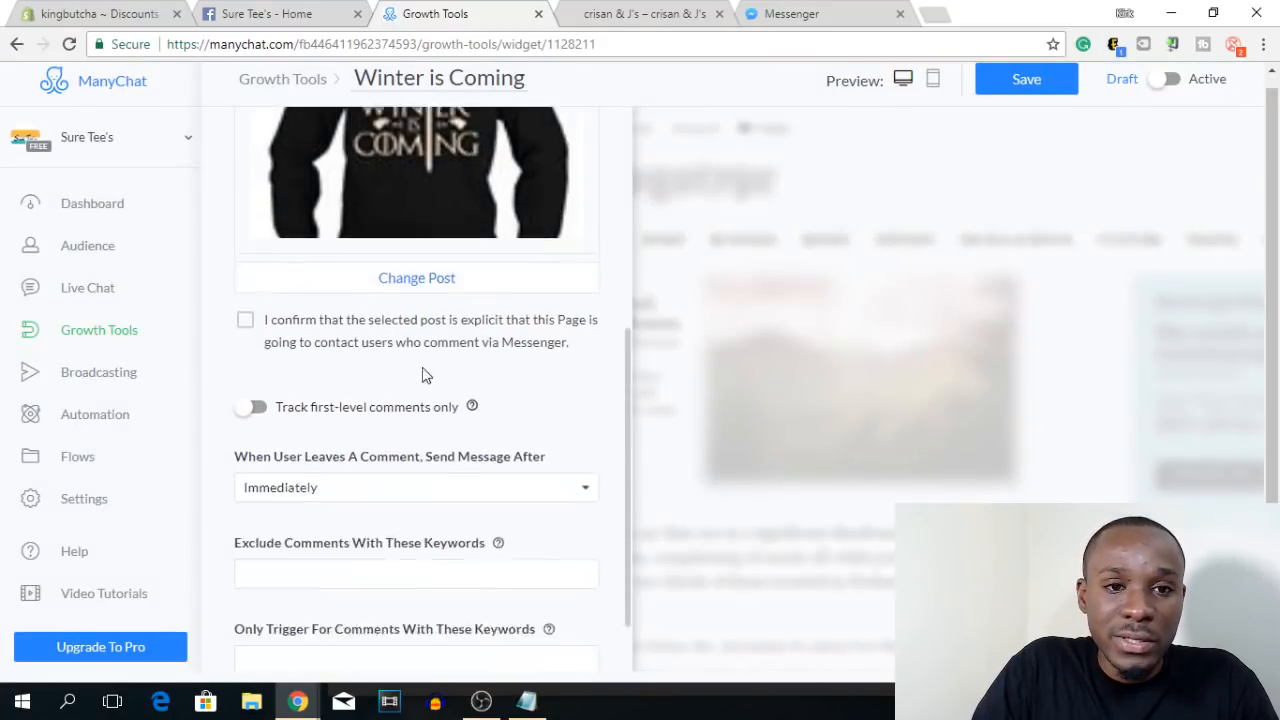
click(246, 244)
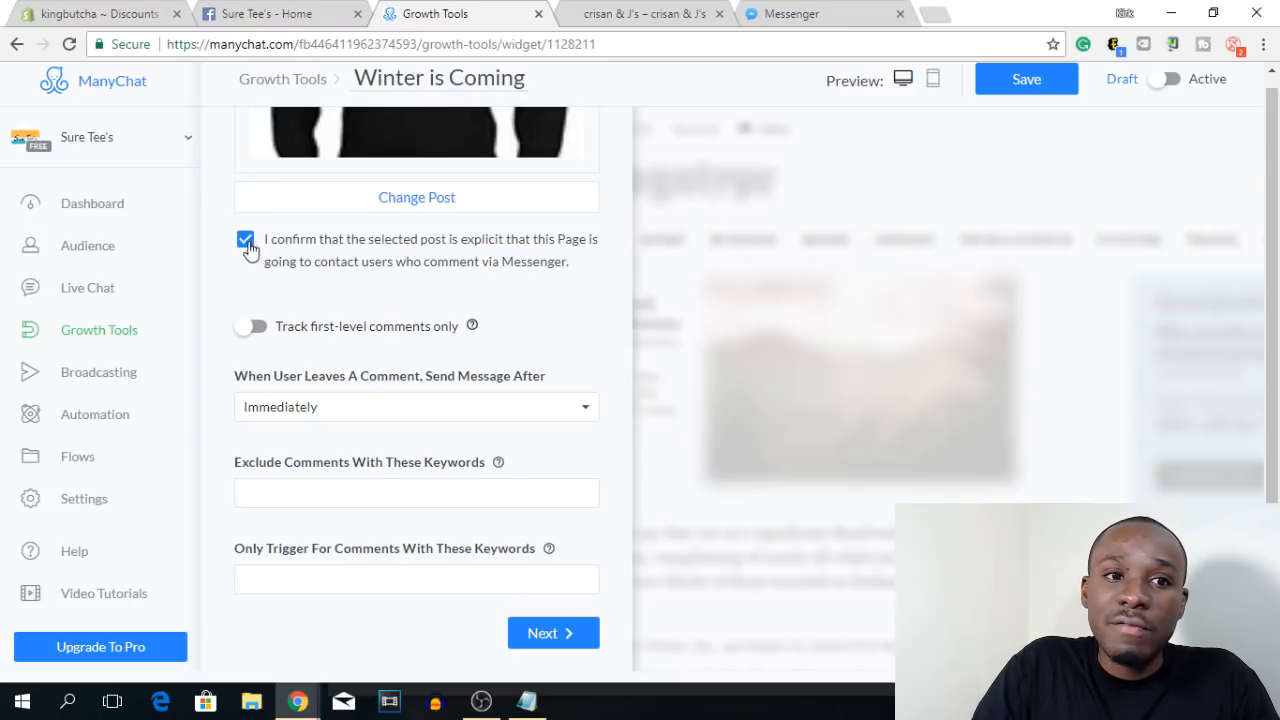
scroll(471, 264, down, 1)
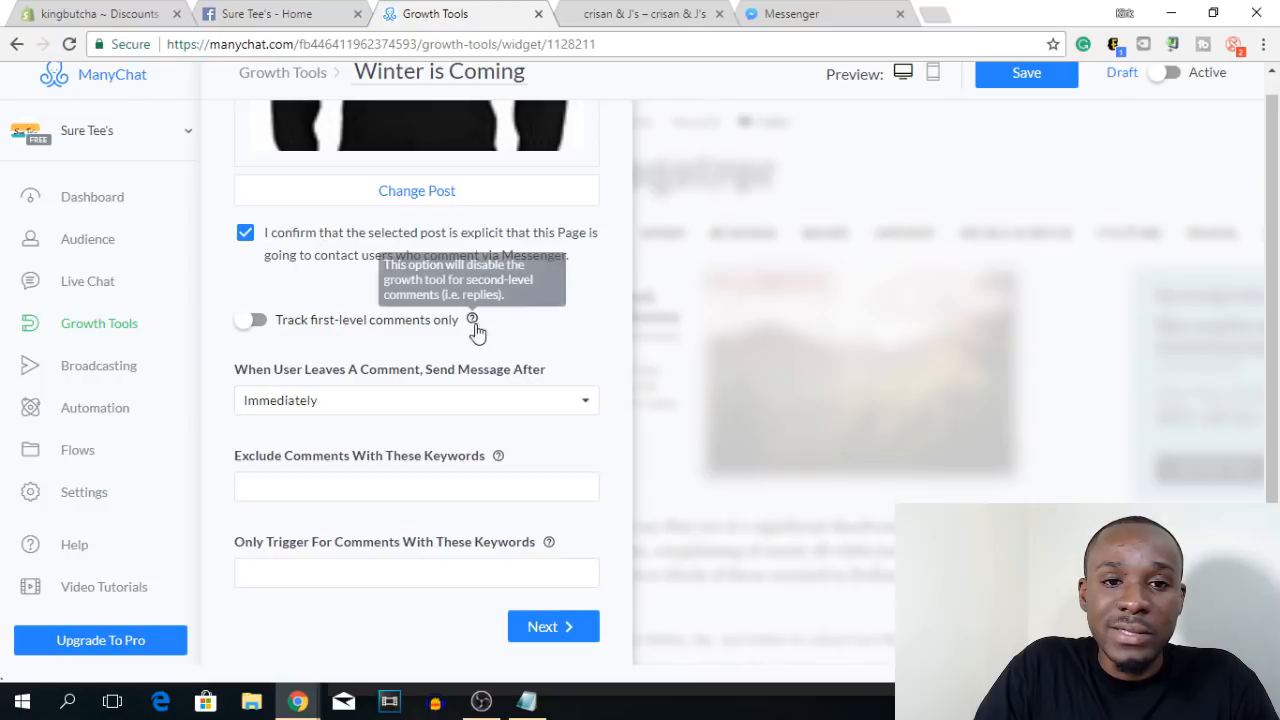
click(251, 320)
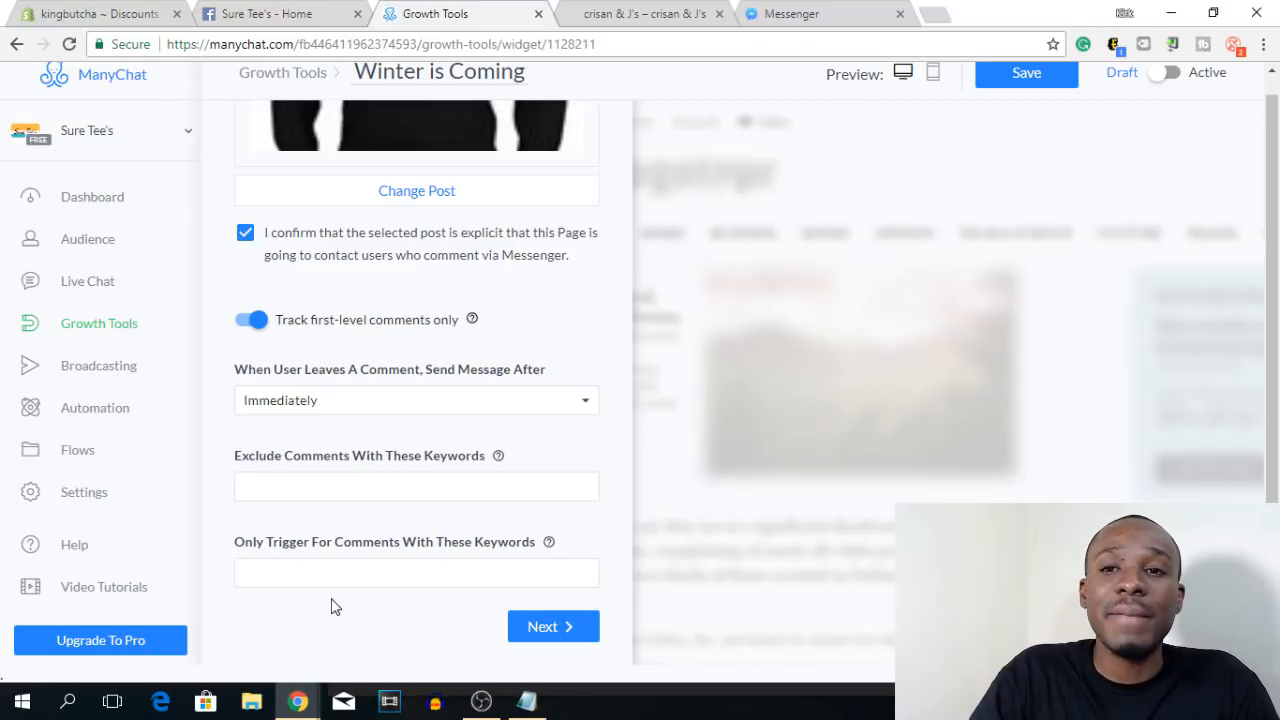
Change the auto-response text after the Full Name greeting to: If you really want that 25% discount code, just type "Yes" below
click(568, 628)
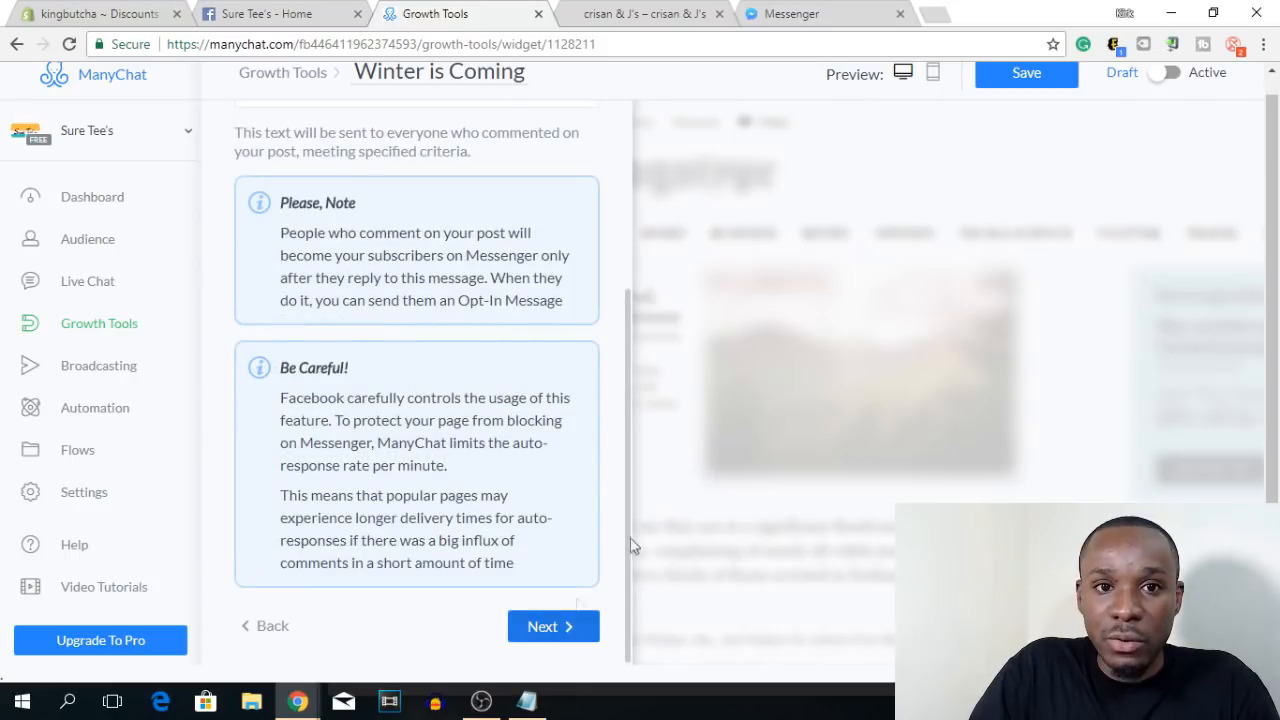
scroll(435, 243, up, 3)
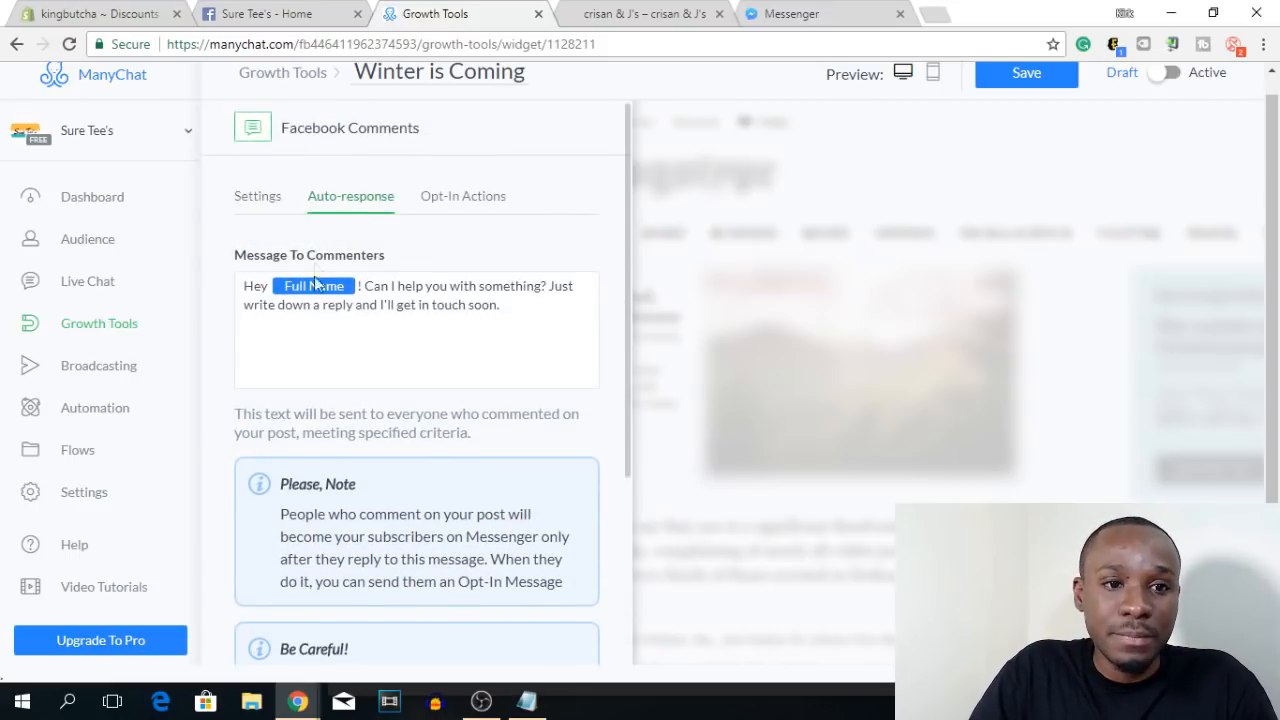
click(267, 285)
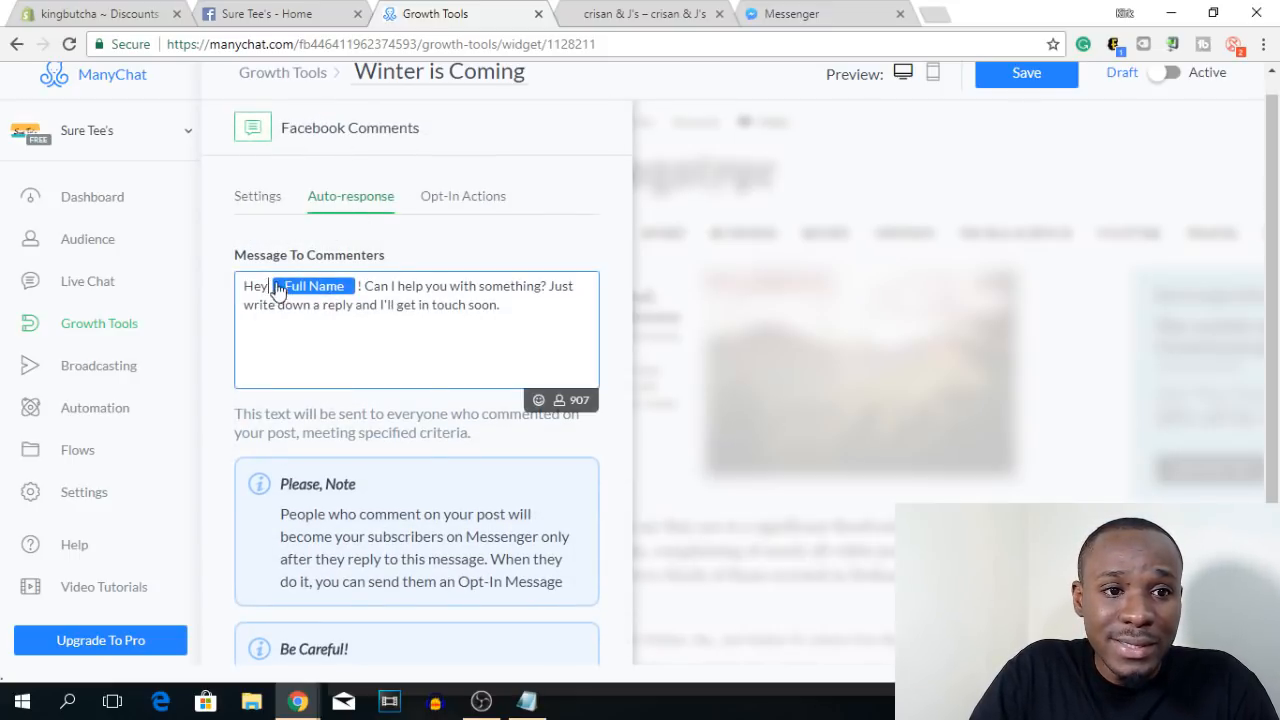
drag(366, 287, 517, 307)
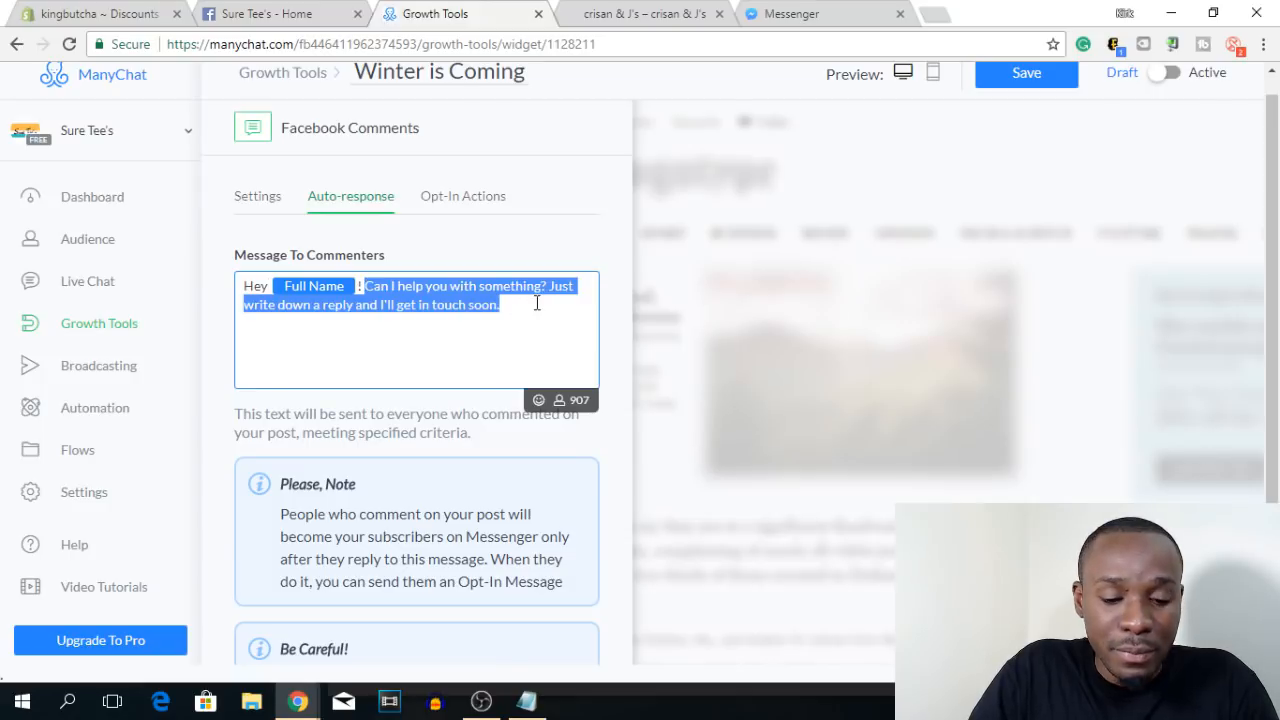
text(I)
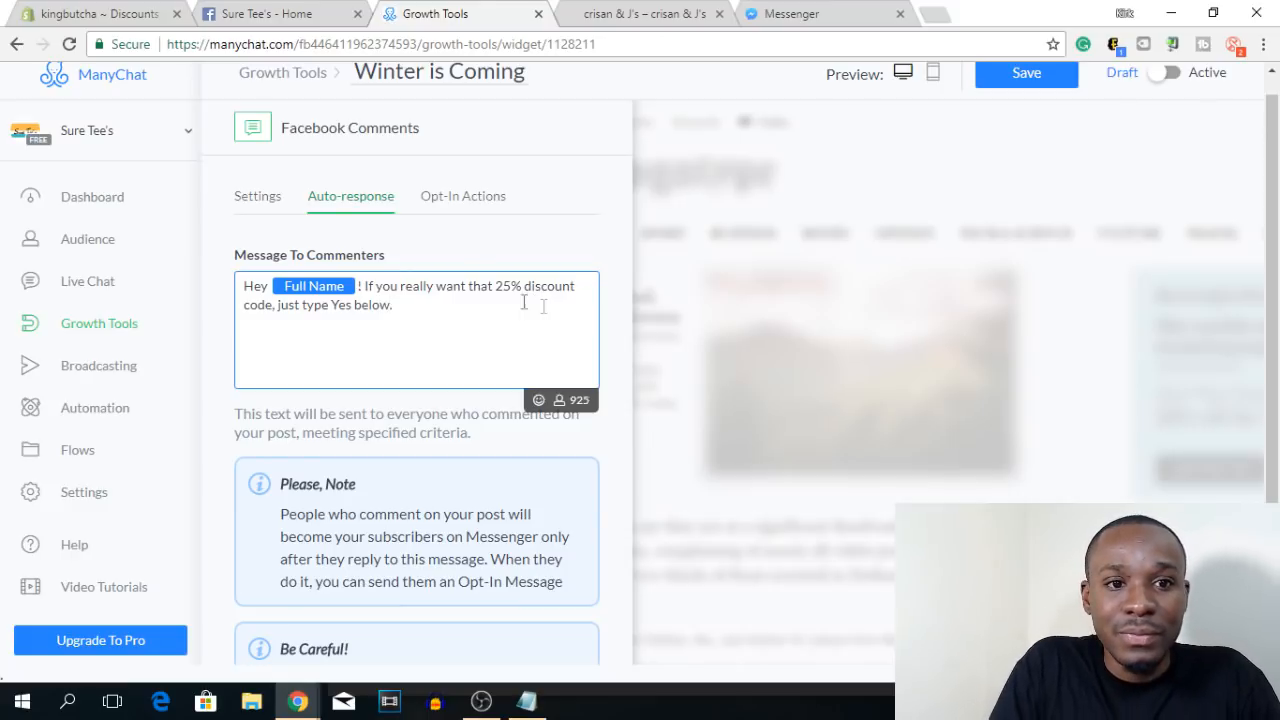
scroll(540, 305, down, 2)
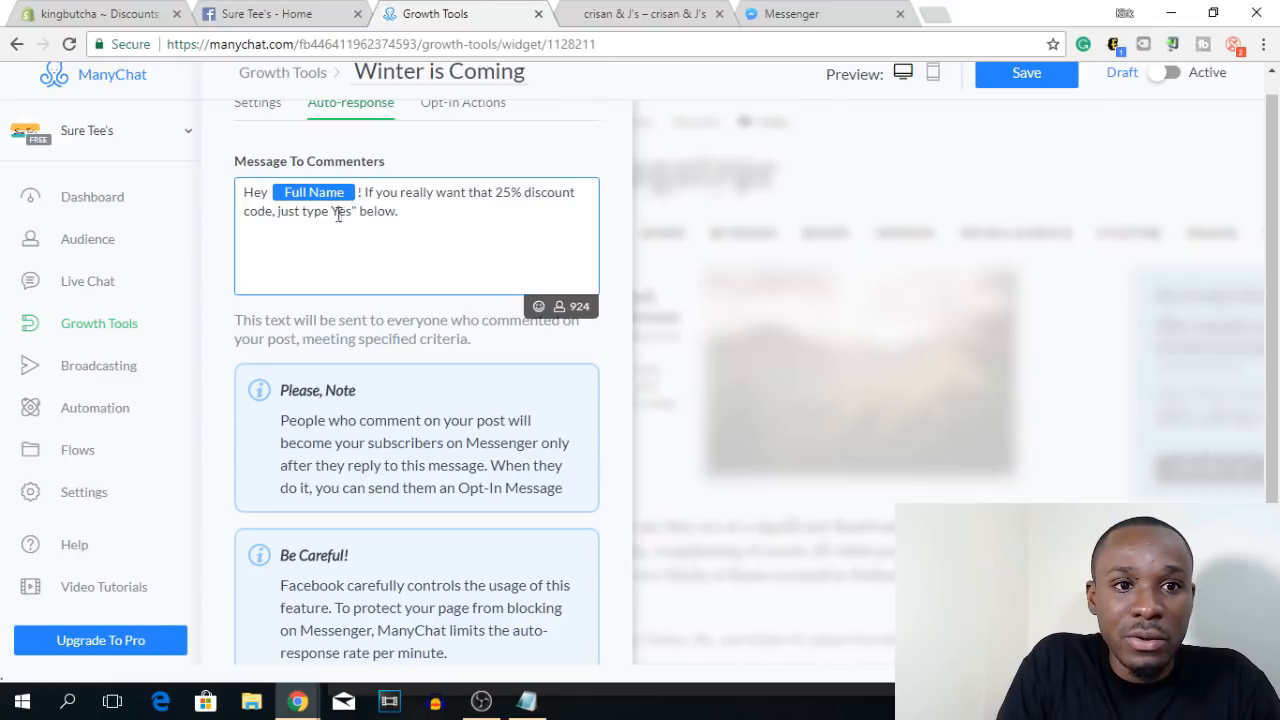
text(")
scroll(540, 377, down, 3)
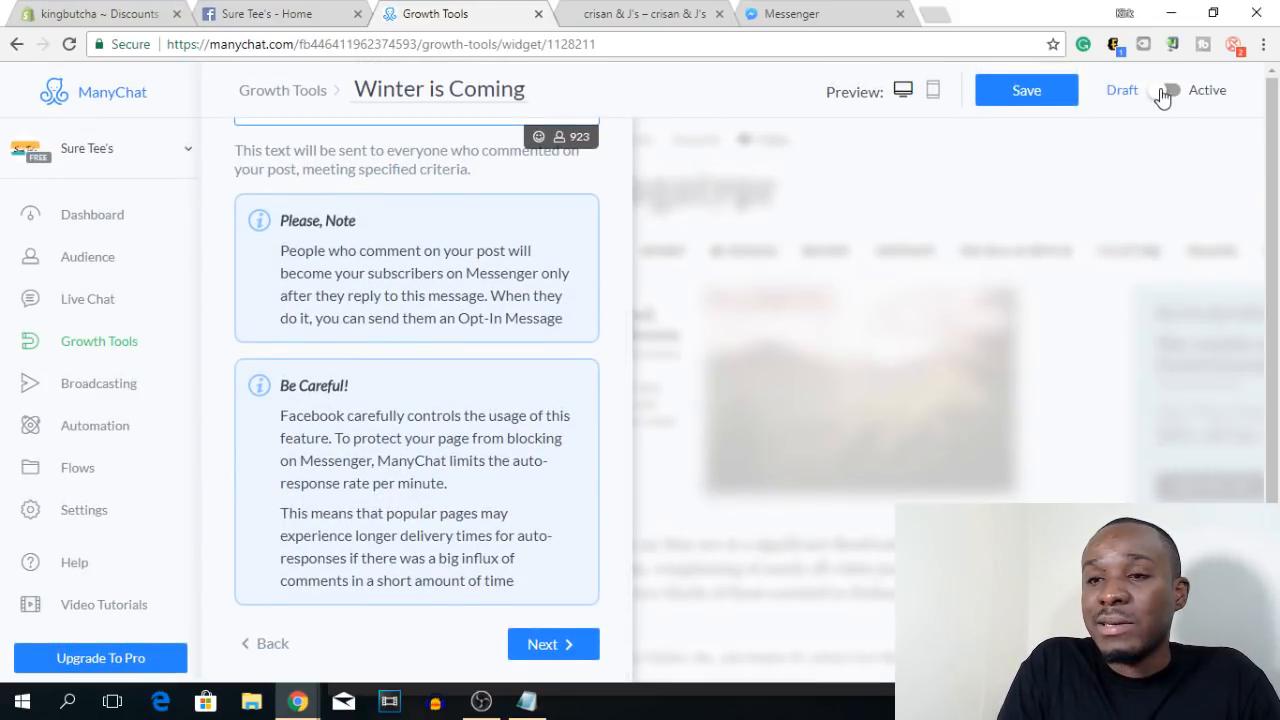
Switch the Winter is Coming growth tool from draft to active
click(1163, 91)
click(1198, 95)
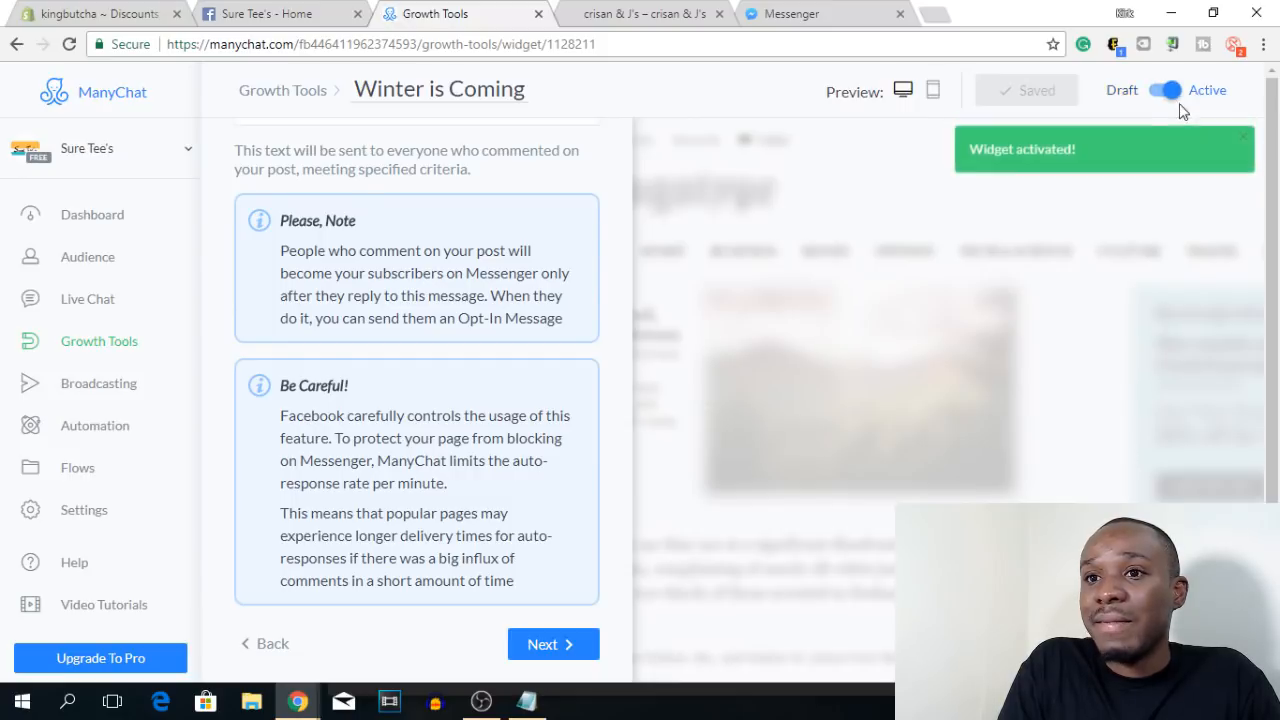
scroll(497, 291, down, 1)
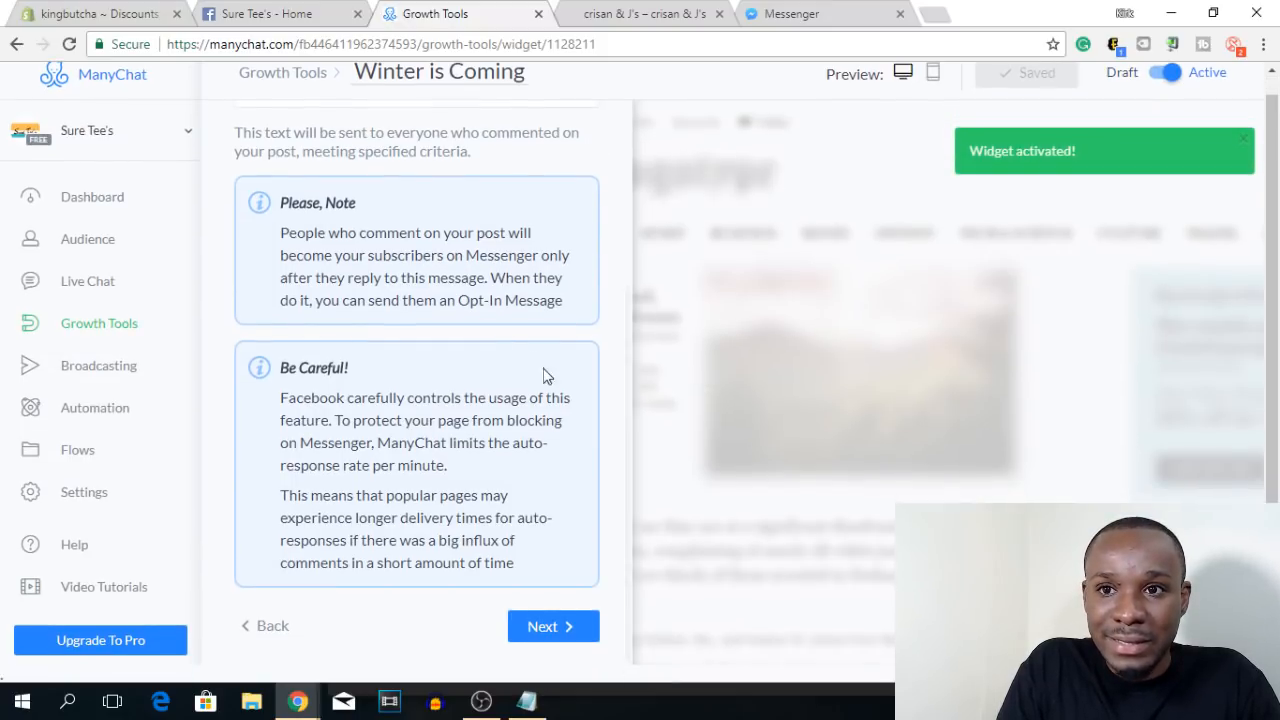
Send the opt-in message only to users who reply with the keywords Yes, "Yes", 'Yes', and save the growth tool
click(571, 628)
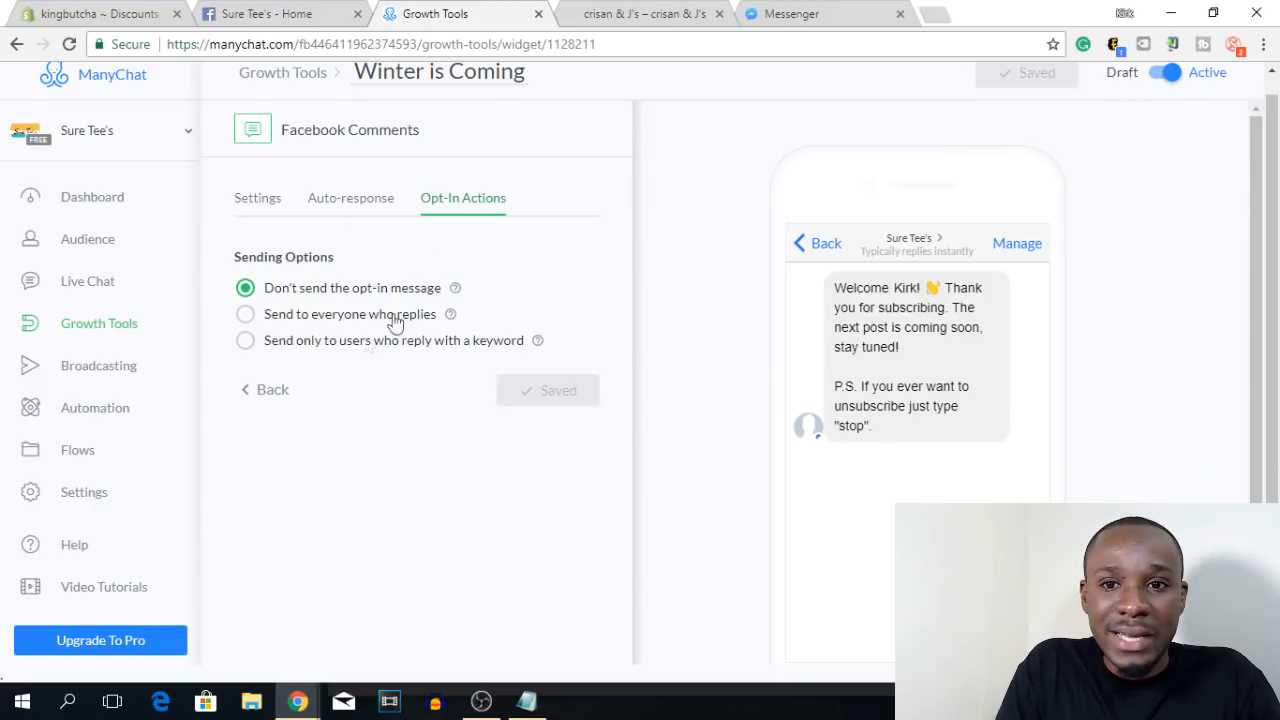
click(245, 343)
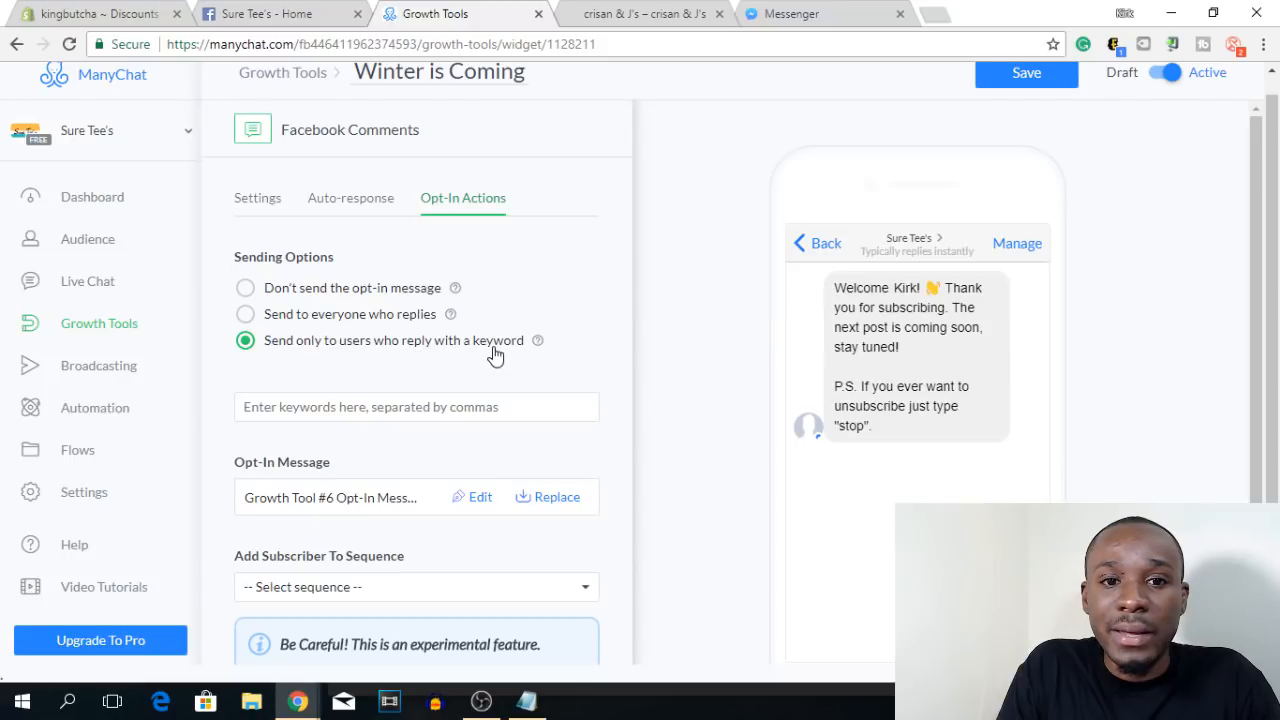
scroll(494, 355, down, 2)
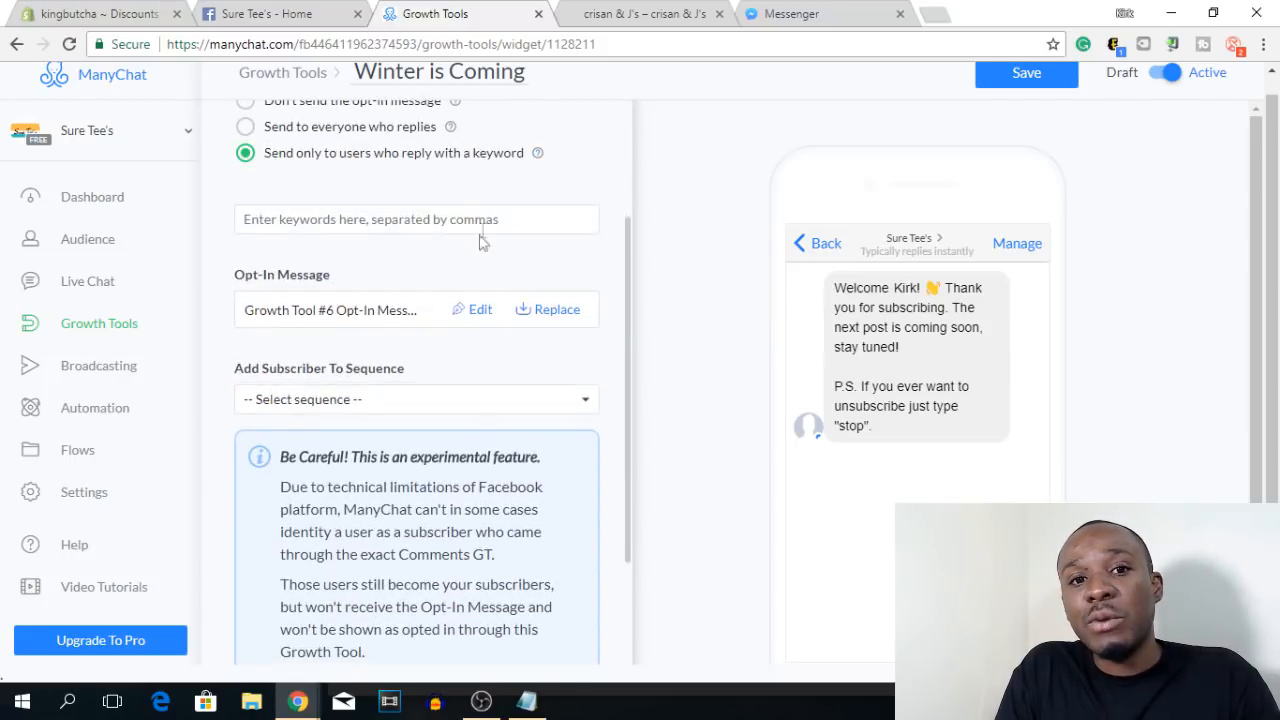
click(440, 219)
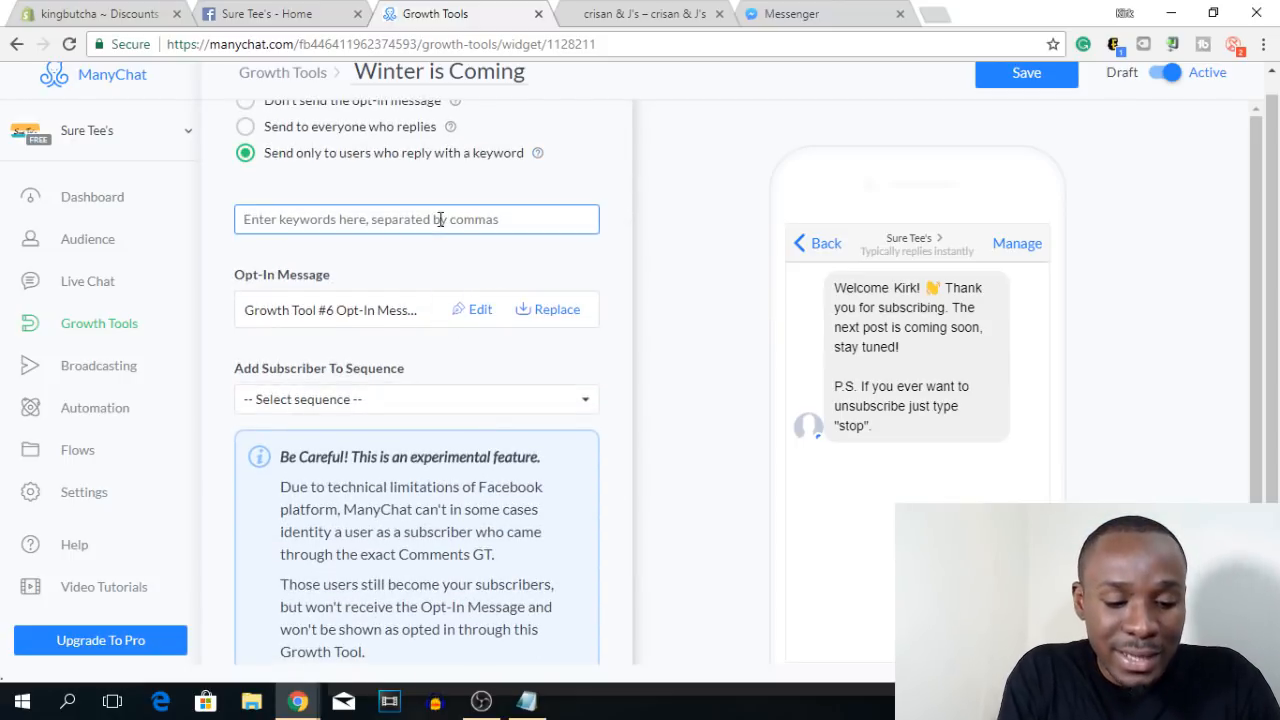
text(Yes, "Yes", 'Yes)
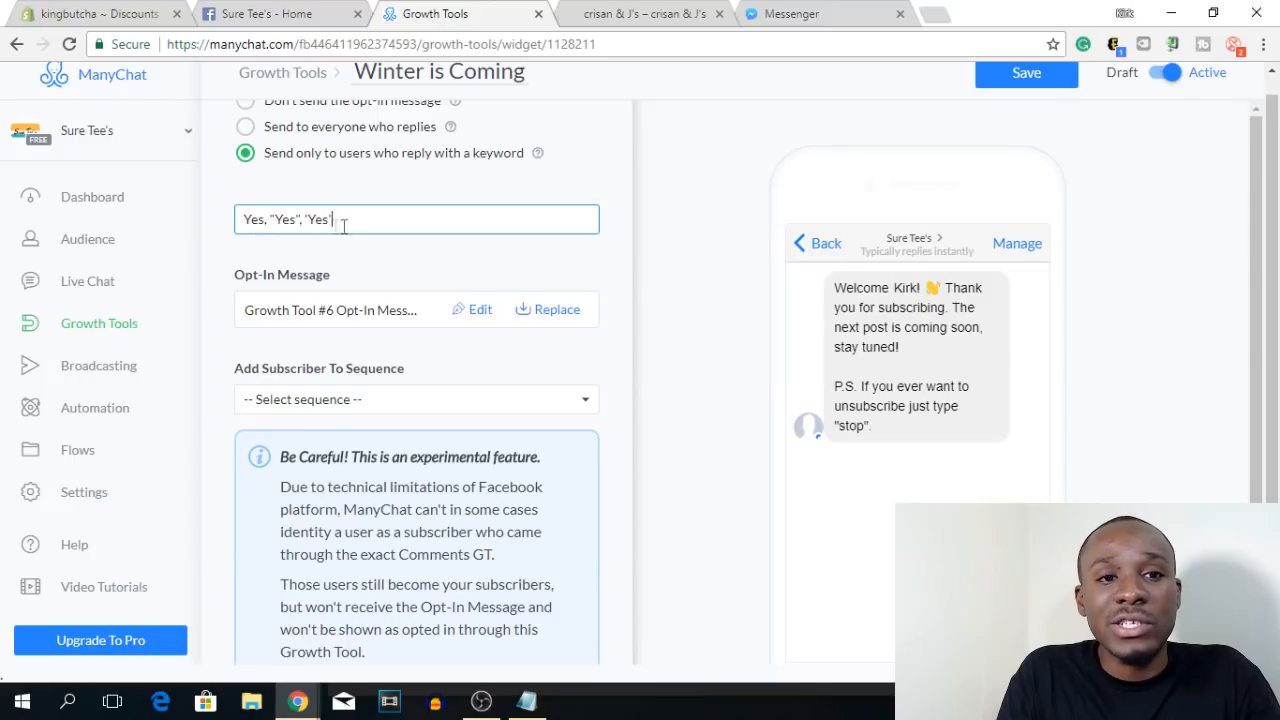
scroll(474, 246, down, 1)
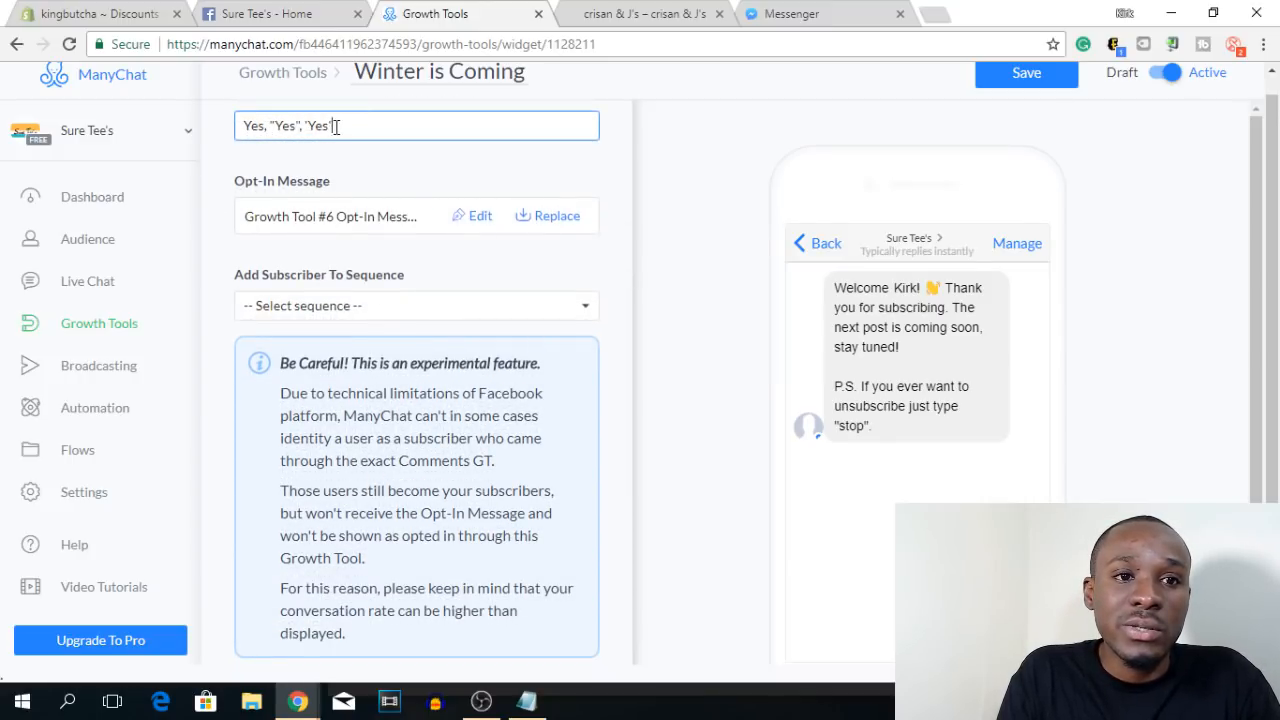
click(998, 84)
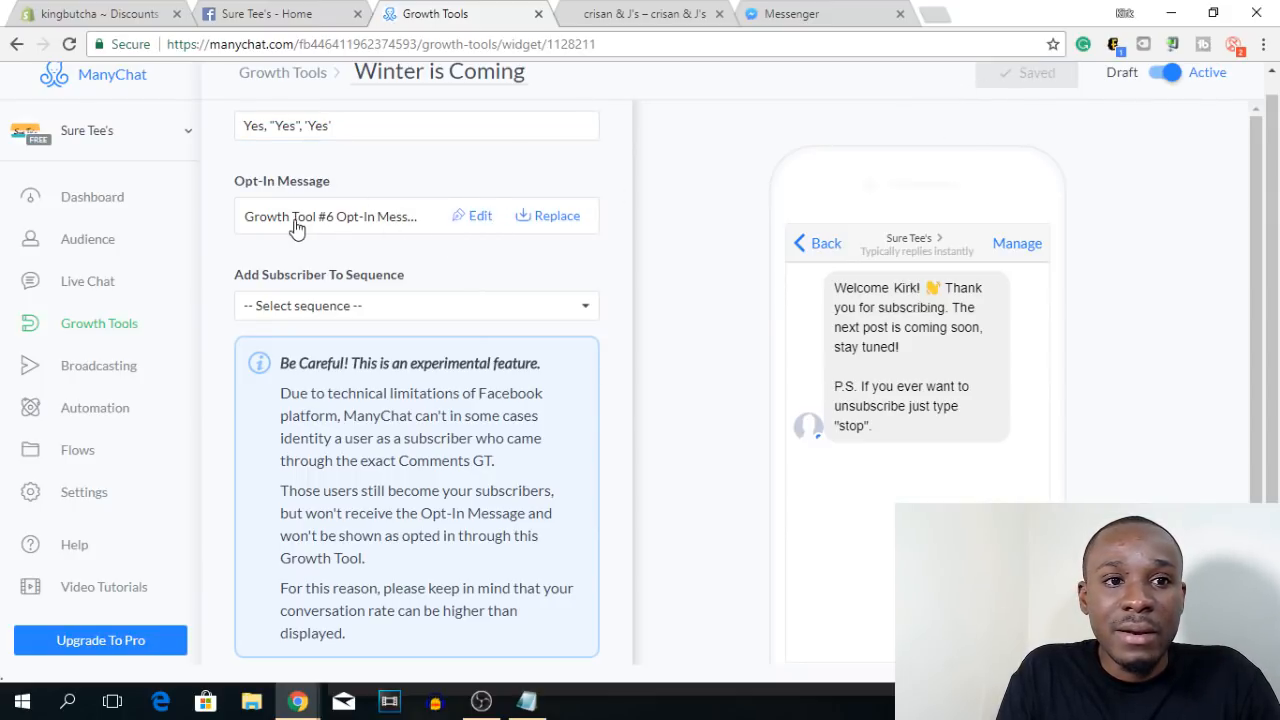
Replace the default opt-in message text with the 25% discount coupon reply copied from the Notepad draft
click(484, 220)
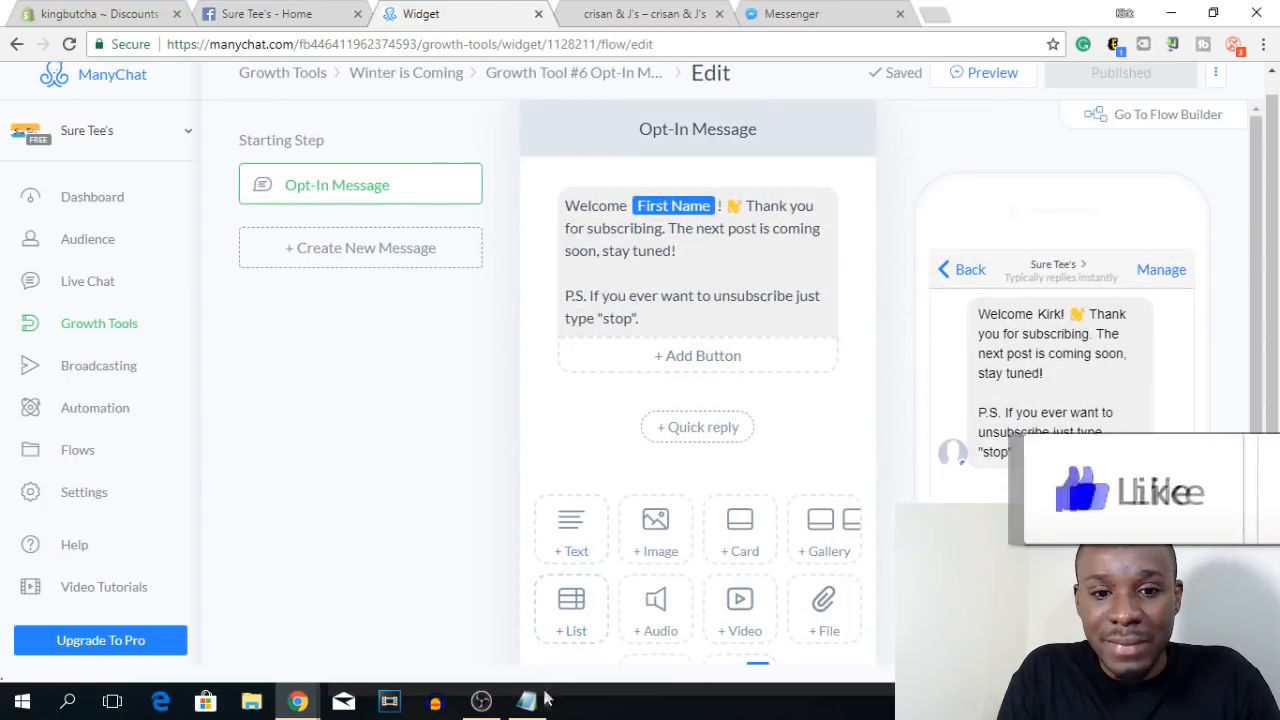
key(alt+Tab)
drag(606, 330, 333, 292)
key(ctrl+c)
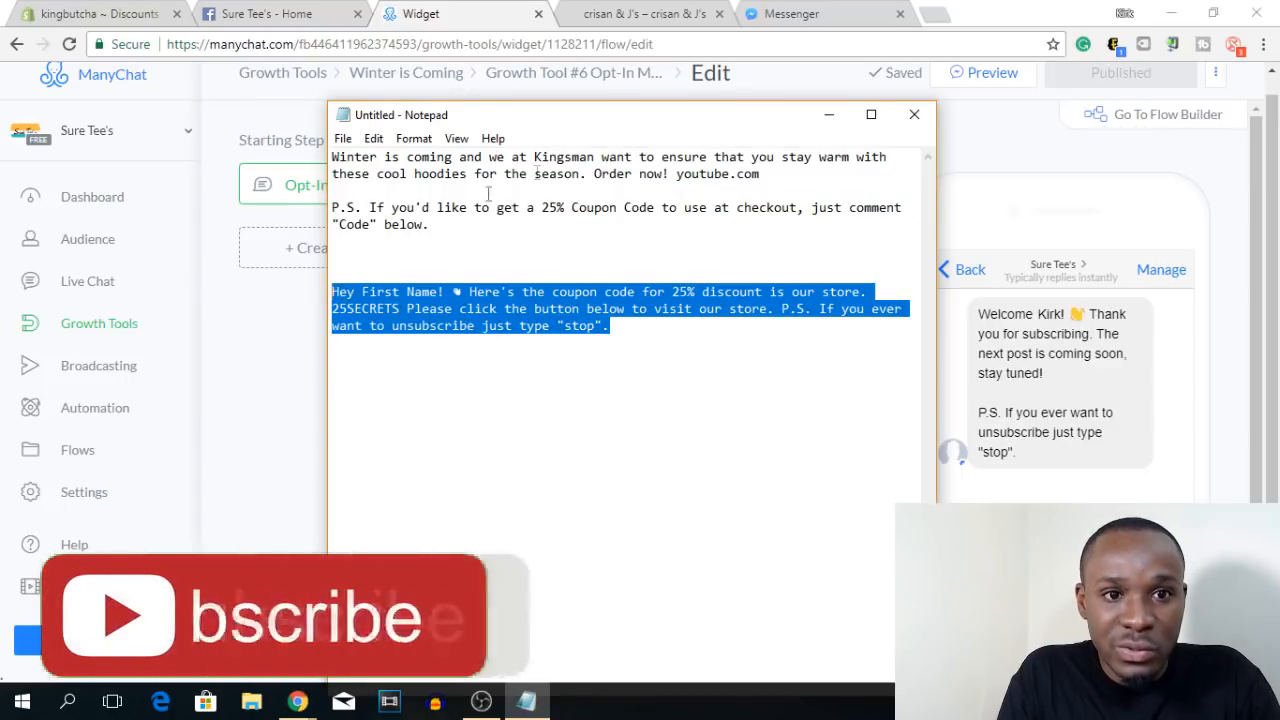
click(828, 114)
click(692, 313)
key(ctrl+a)
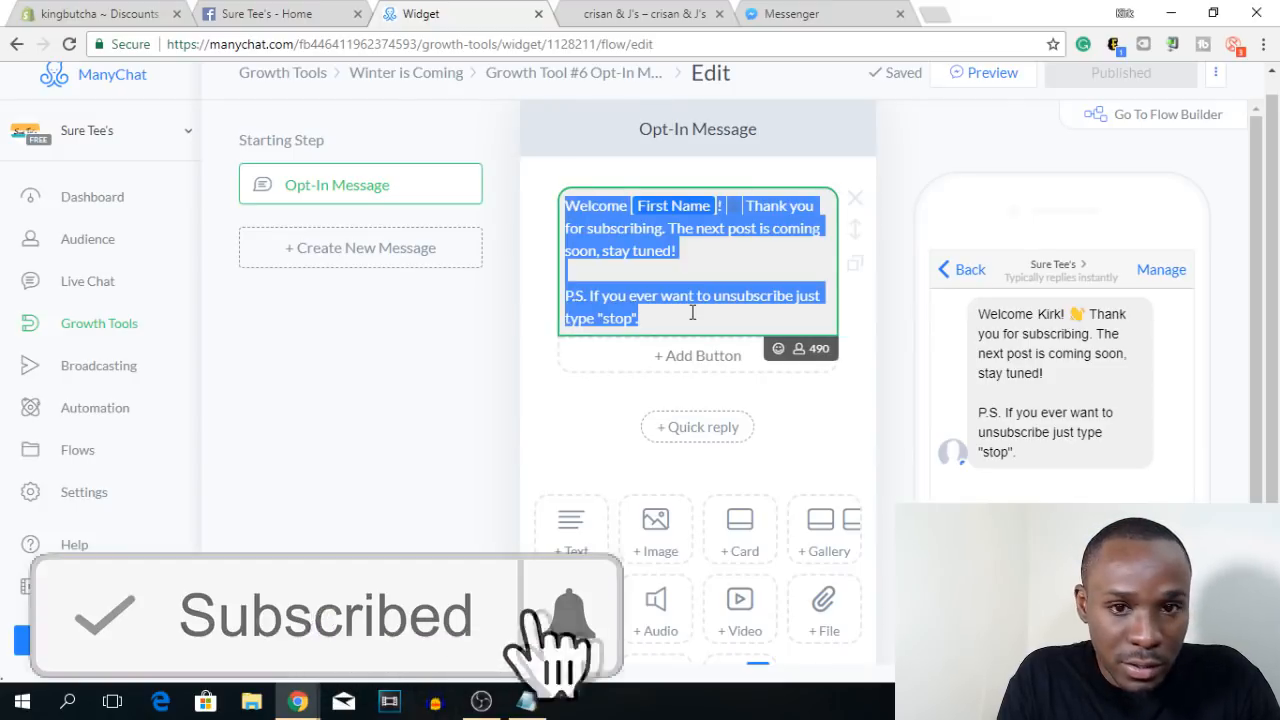
key(ctrl+v)
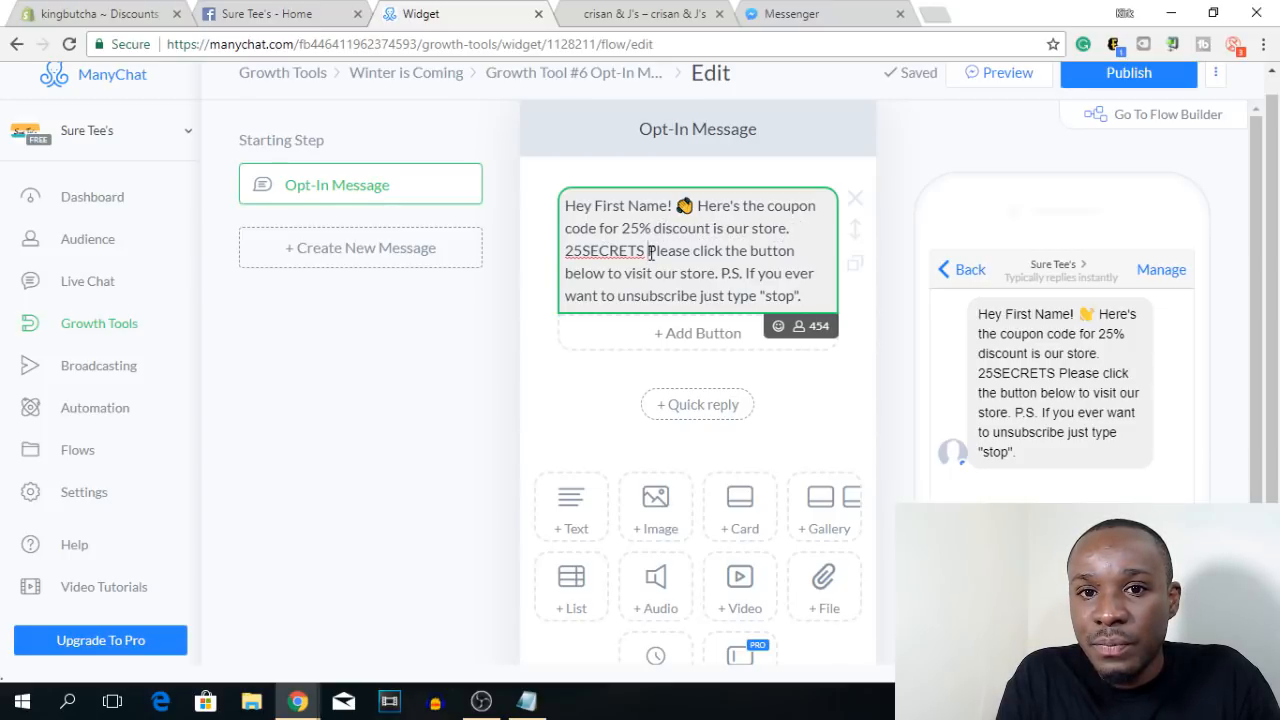
Split the opt-in message into paragraphs with blank lines before "Please click the button below" and before the P.S
key(Return)
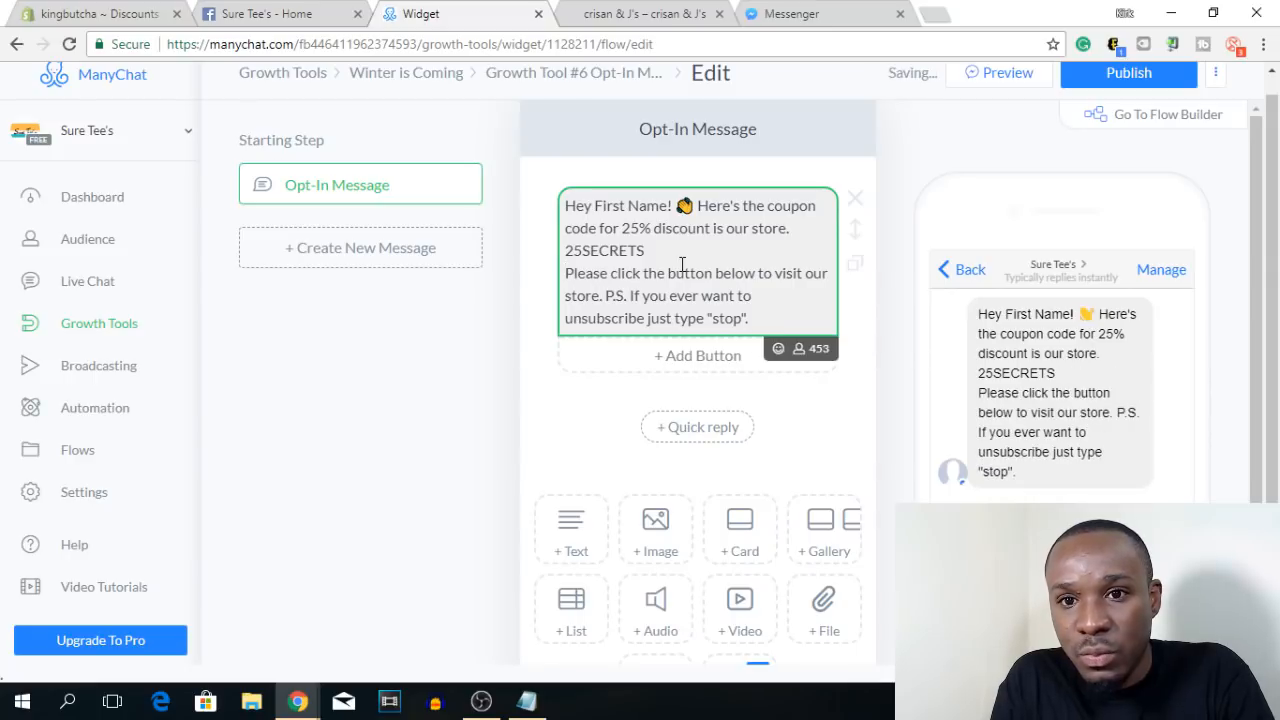
key(Return)
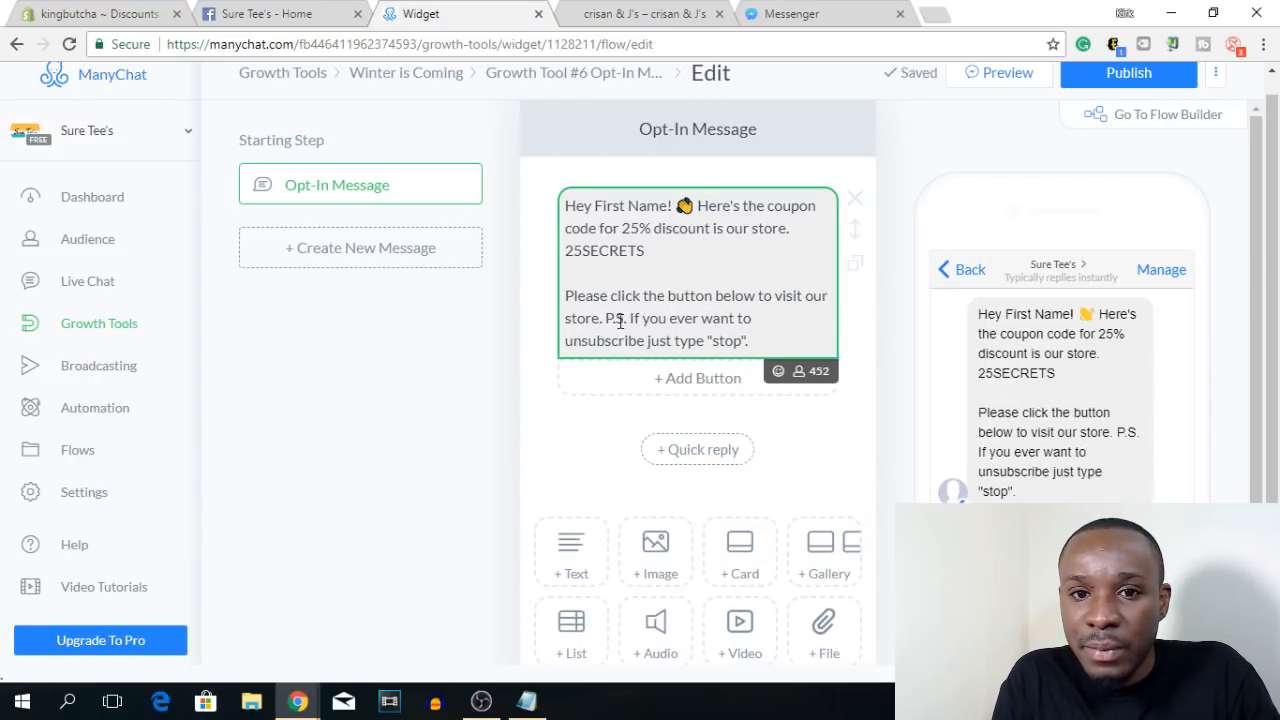
key(Return)
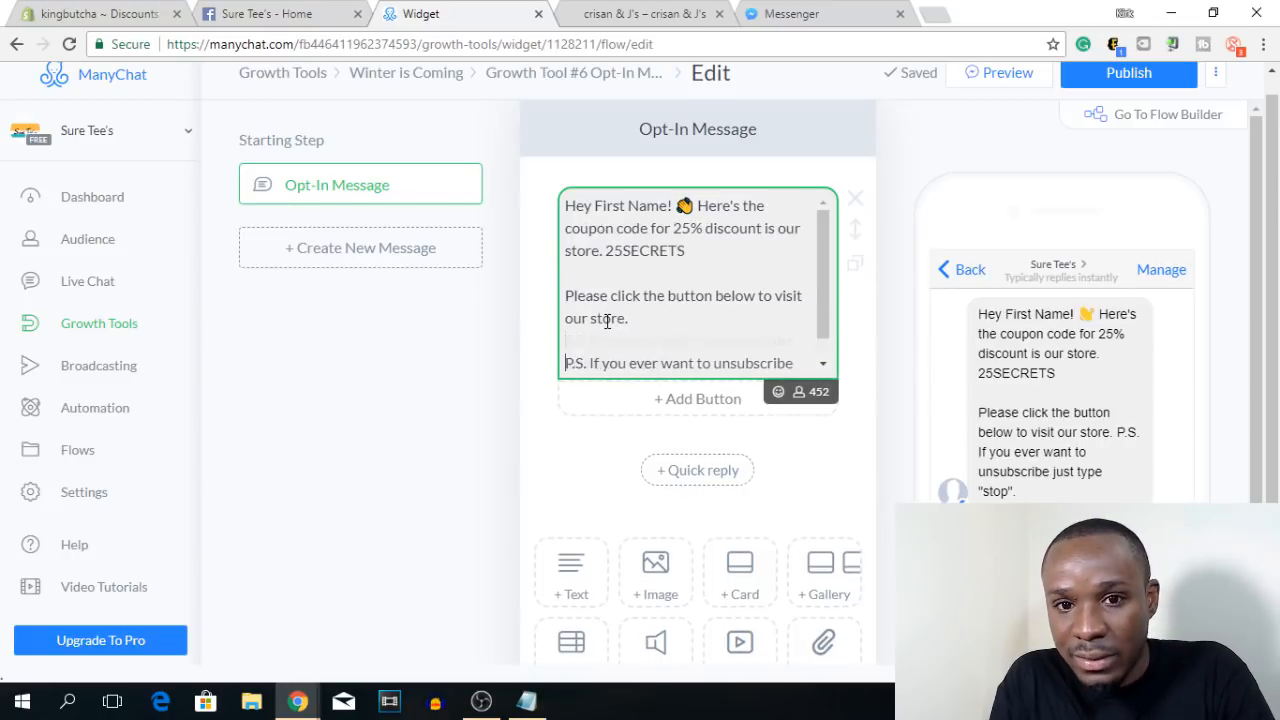
key(Return)
scroll(700, 295, down, 1)
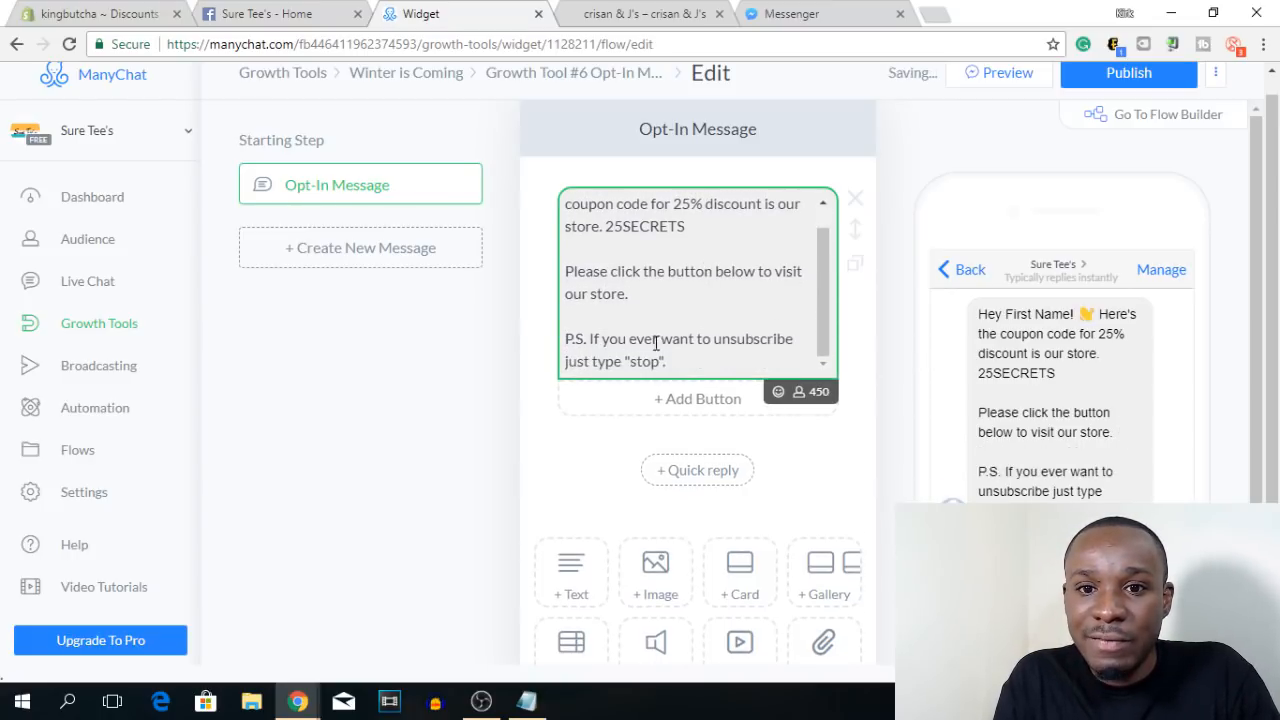
Review the closing P.S. unsubscribe line and the rest of the opt-in message text
drag(679, 363, 546, 341)
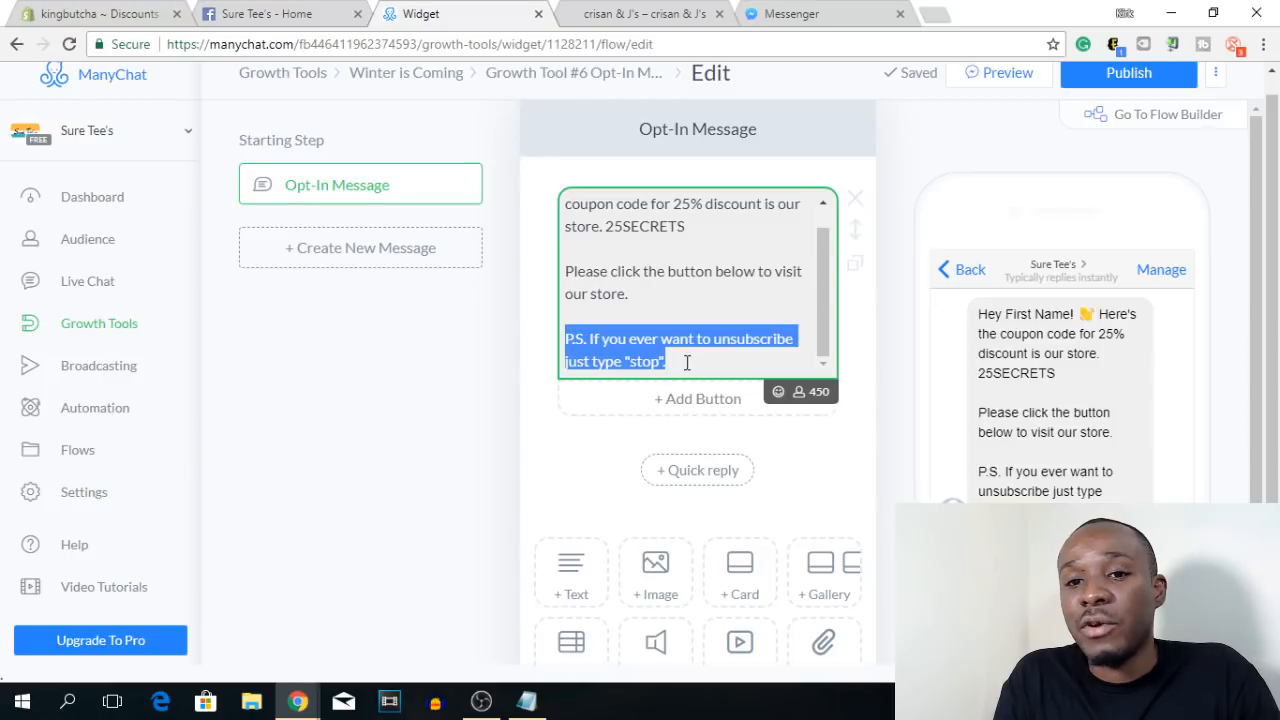
scroll(724, 363, up, 1)
scroll(724, 363, down, 1)
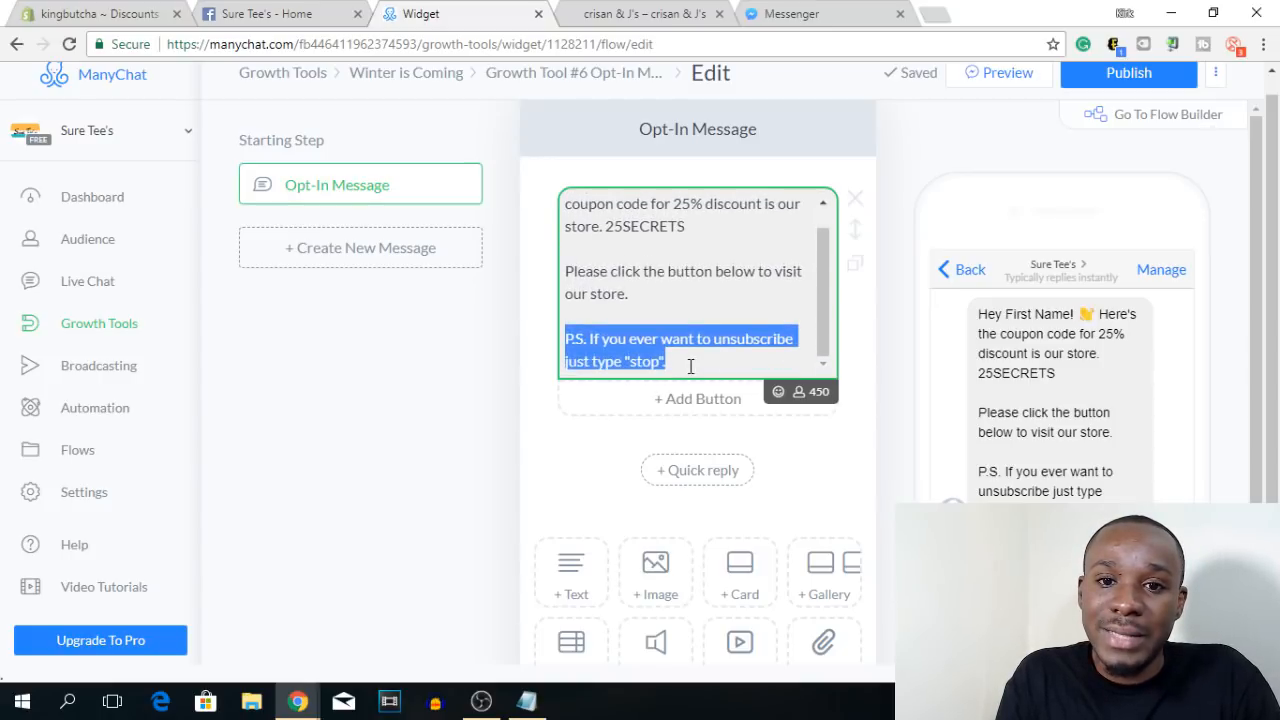
click(690, 366)
scroll(700, 300, up, 3)
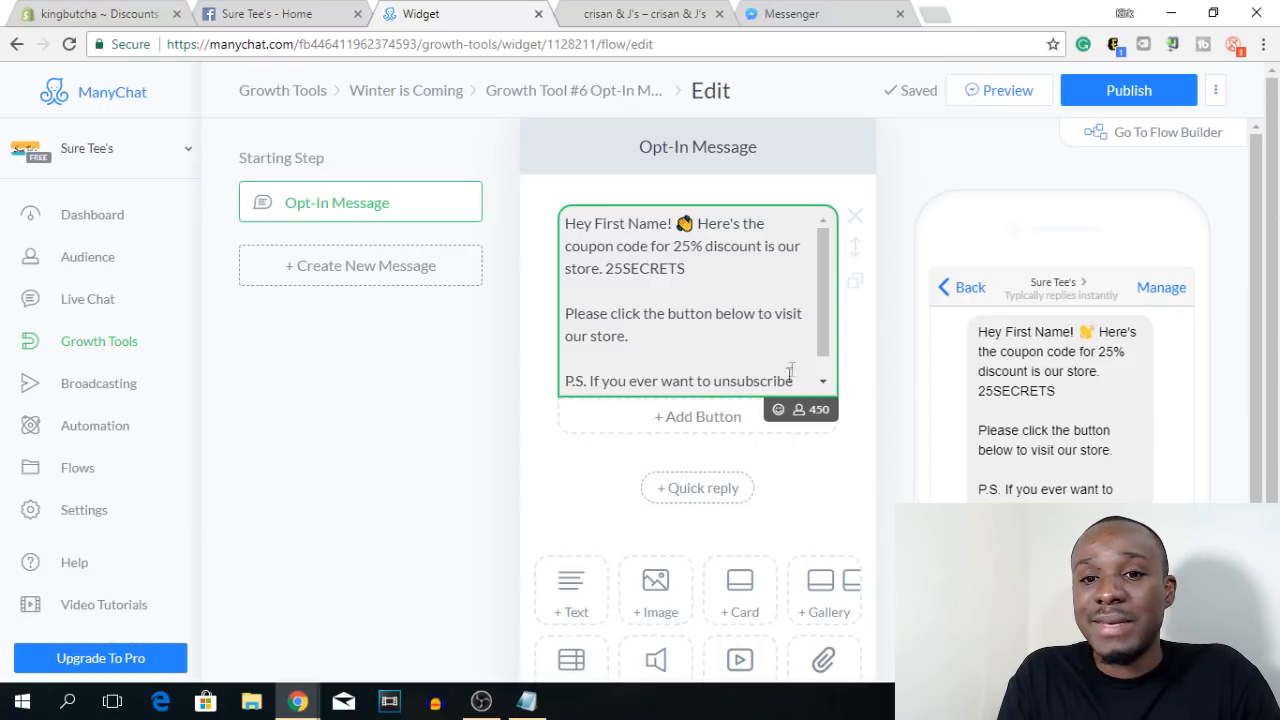
scroll(790, 372, down, 1)
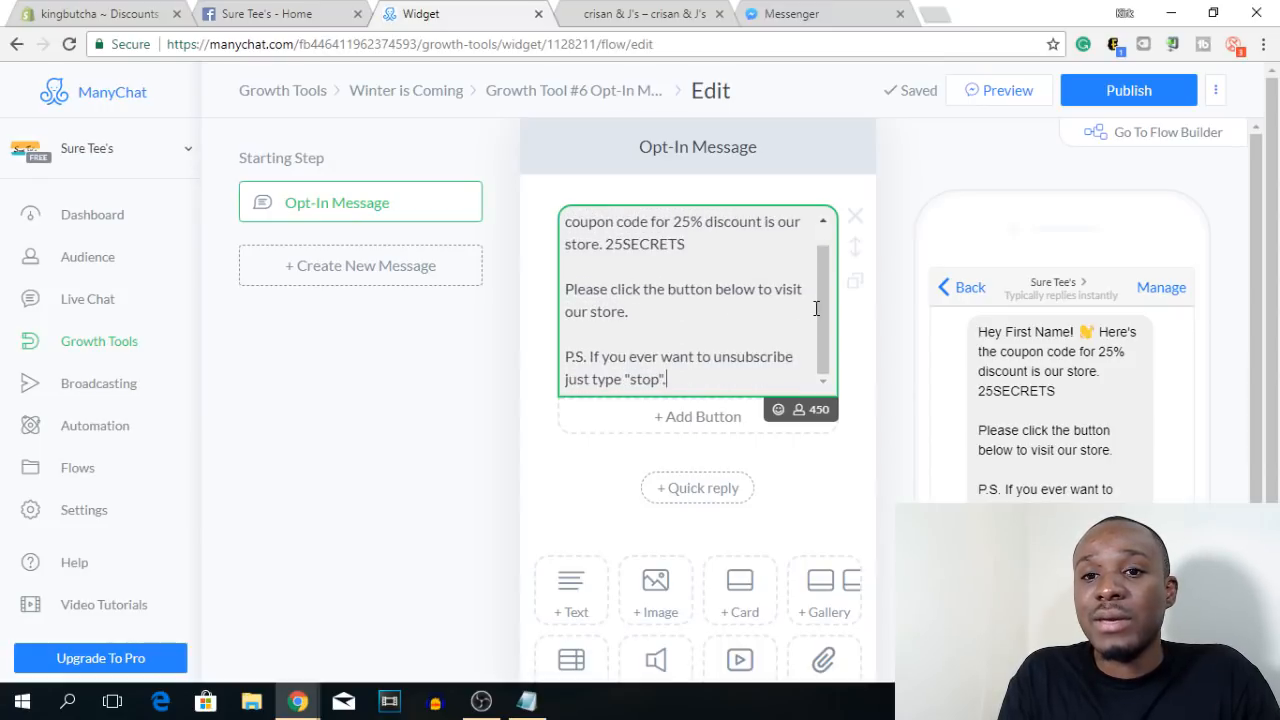
Add a "Shop Now" button that opens the website amazon.com to the opt-in message, and publish the message
click(672, 418)
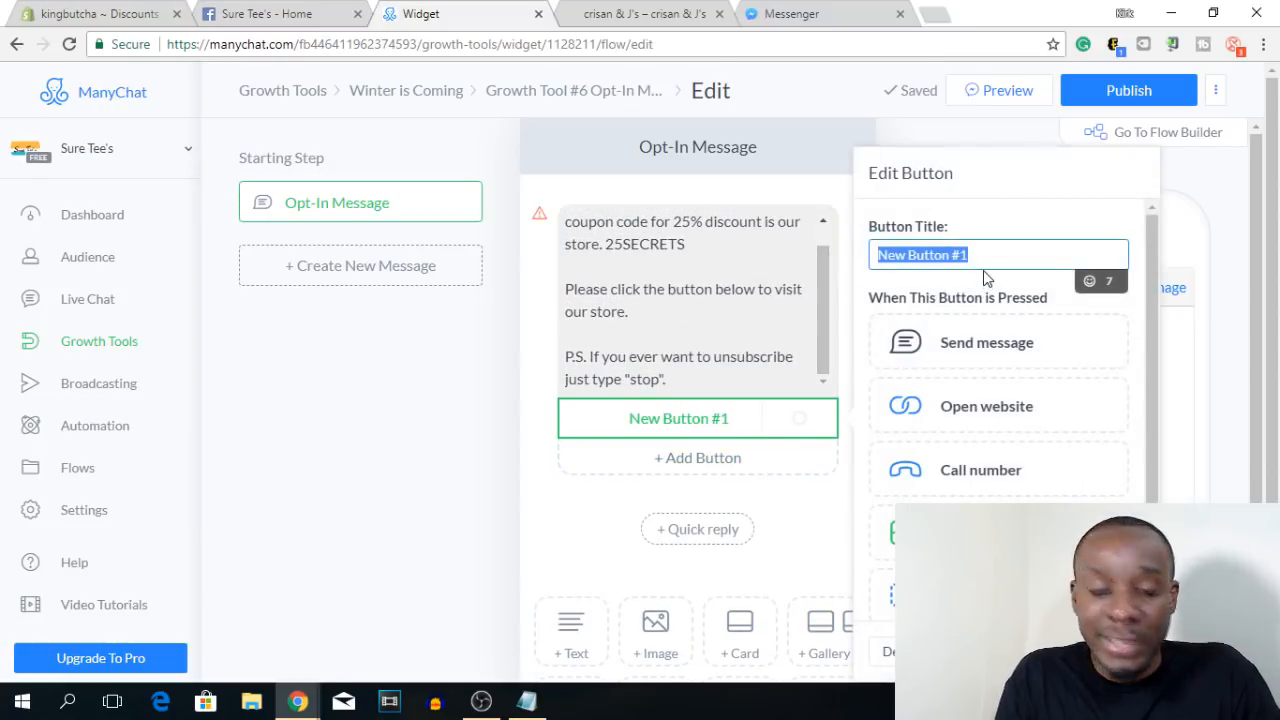
text(Shop Now)
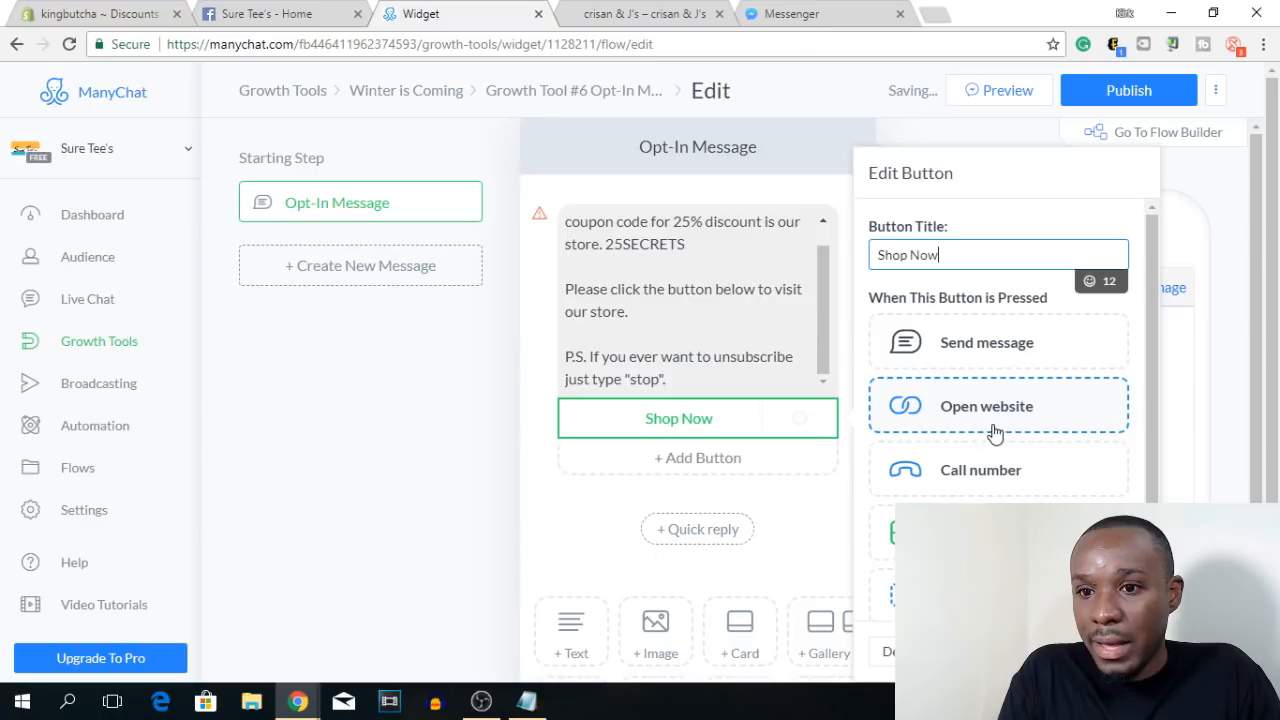
click(994, 432)
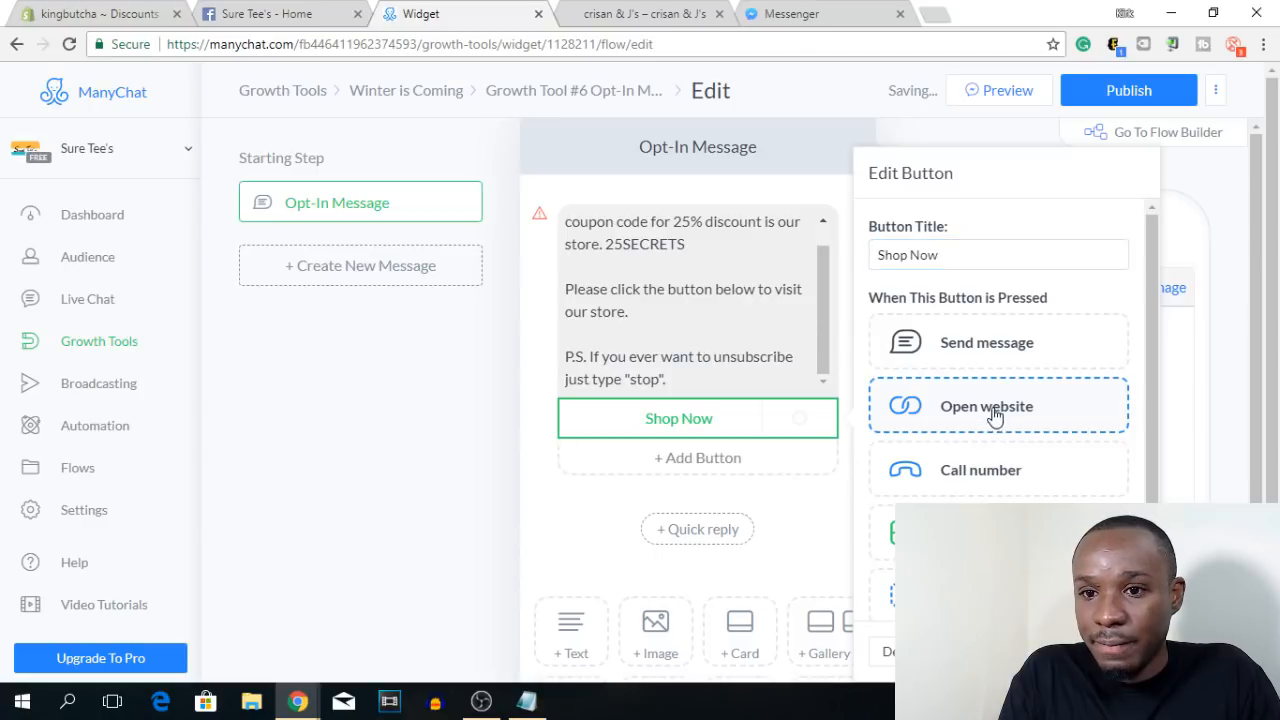
click(976, 470)
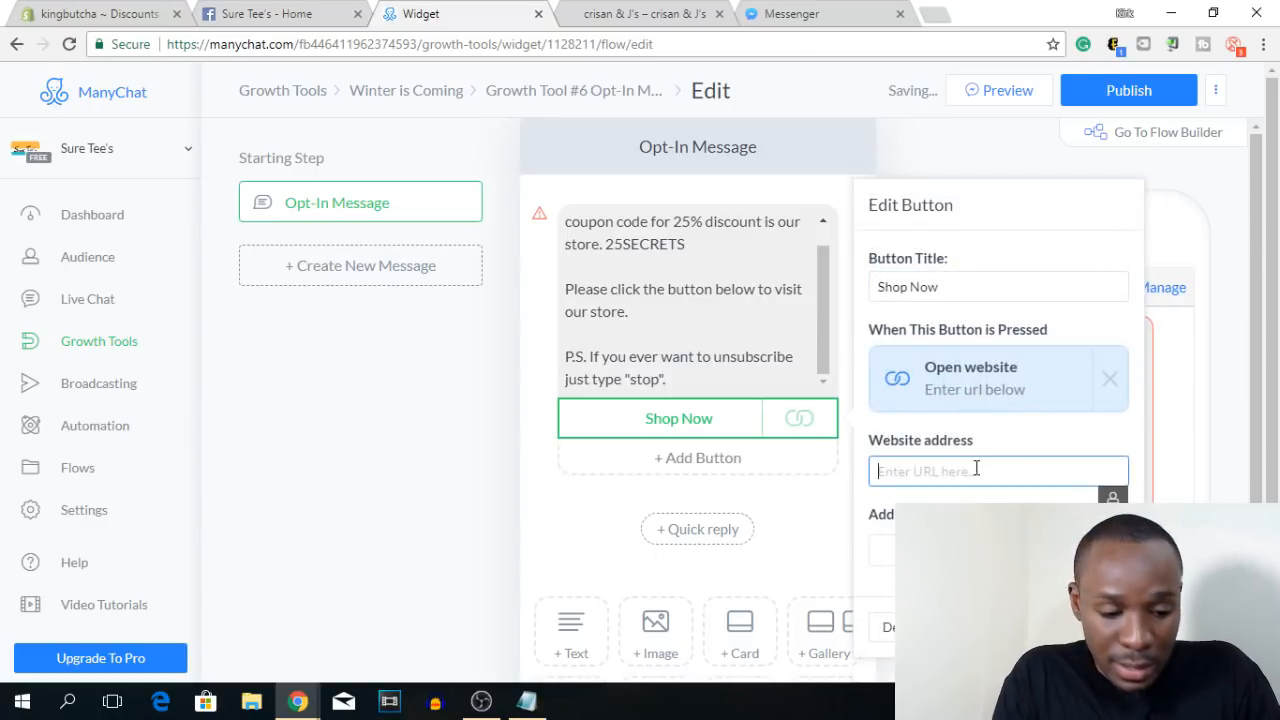
text(amazon.com)
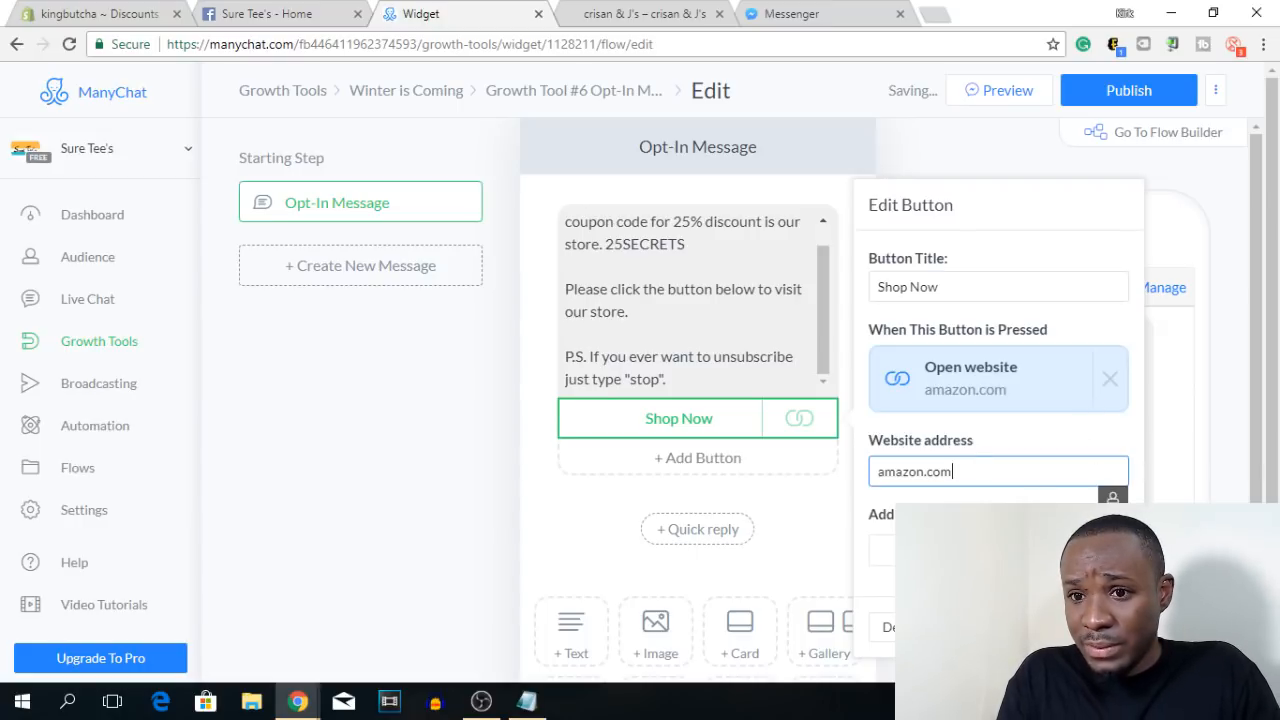
click(1096, 627)
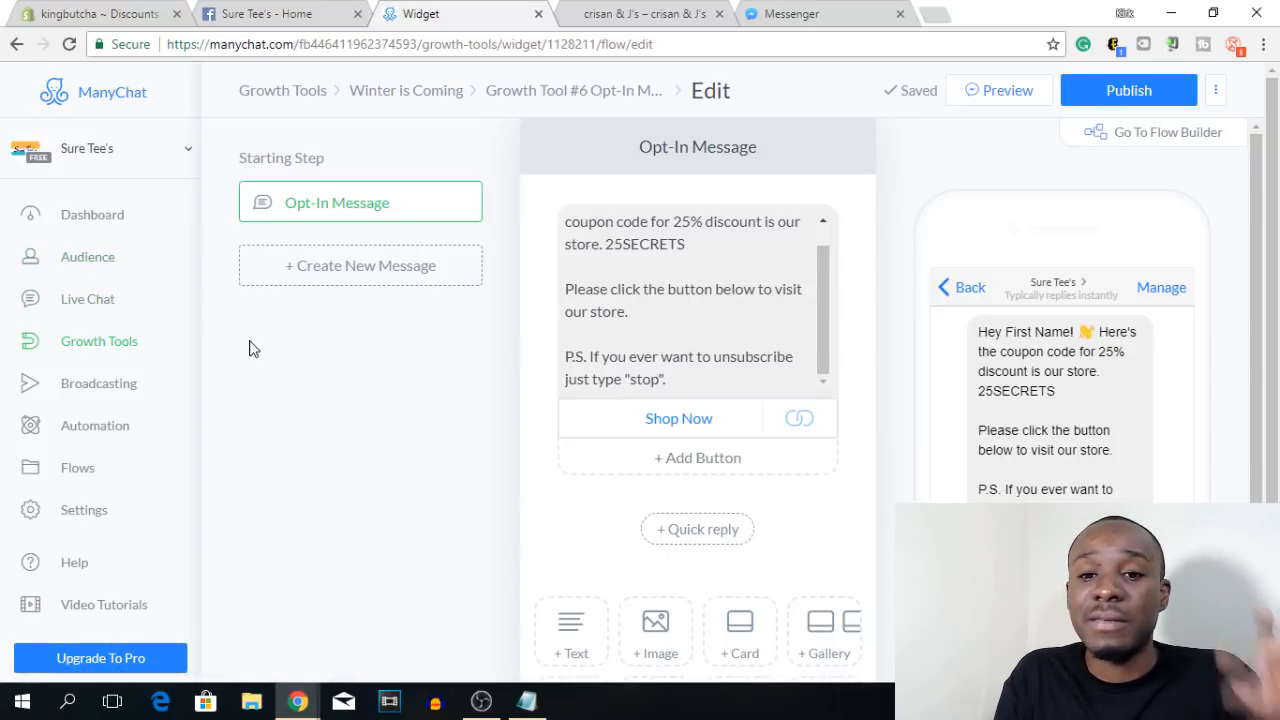
click(1116, 93)
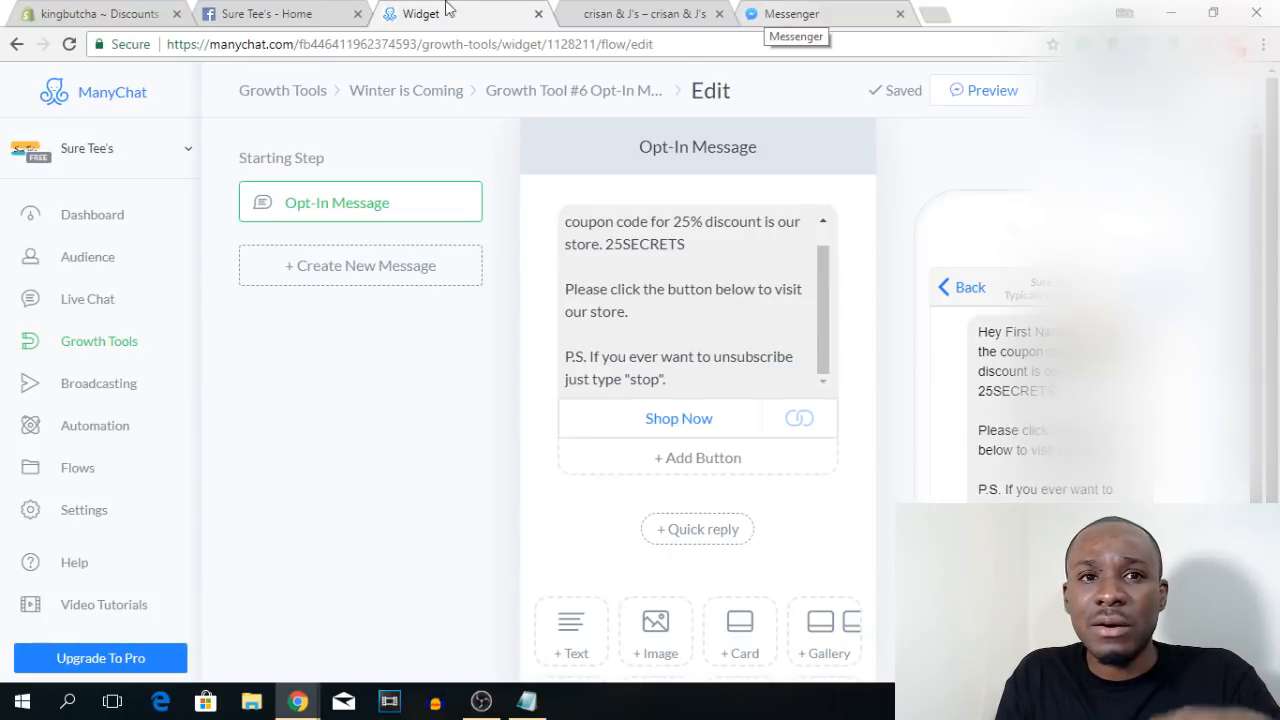
On the Sure Tee's Facebook page, open commenting on the Winter is Coming hoodie post and switch the commenting identity to the personal profile
click(300, 13)
scroll(482, 393, down, 4)
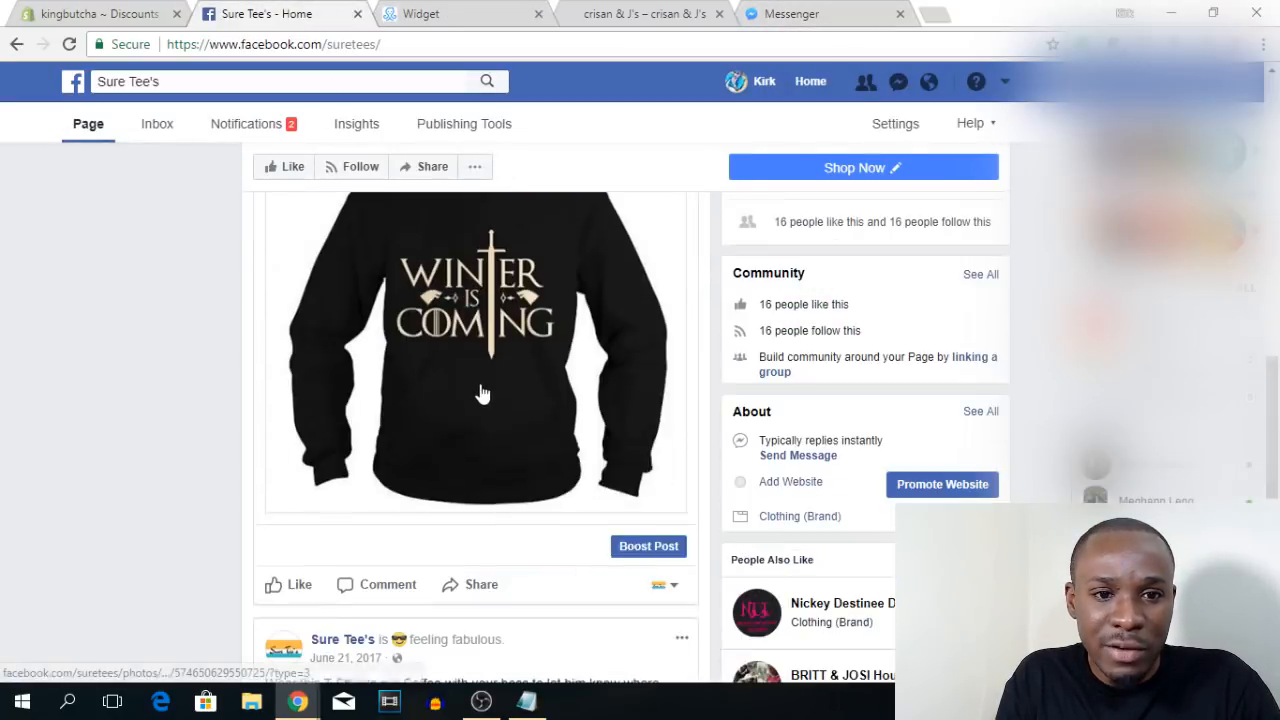
scroll(482, 393, down, 3)
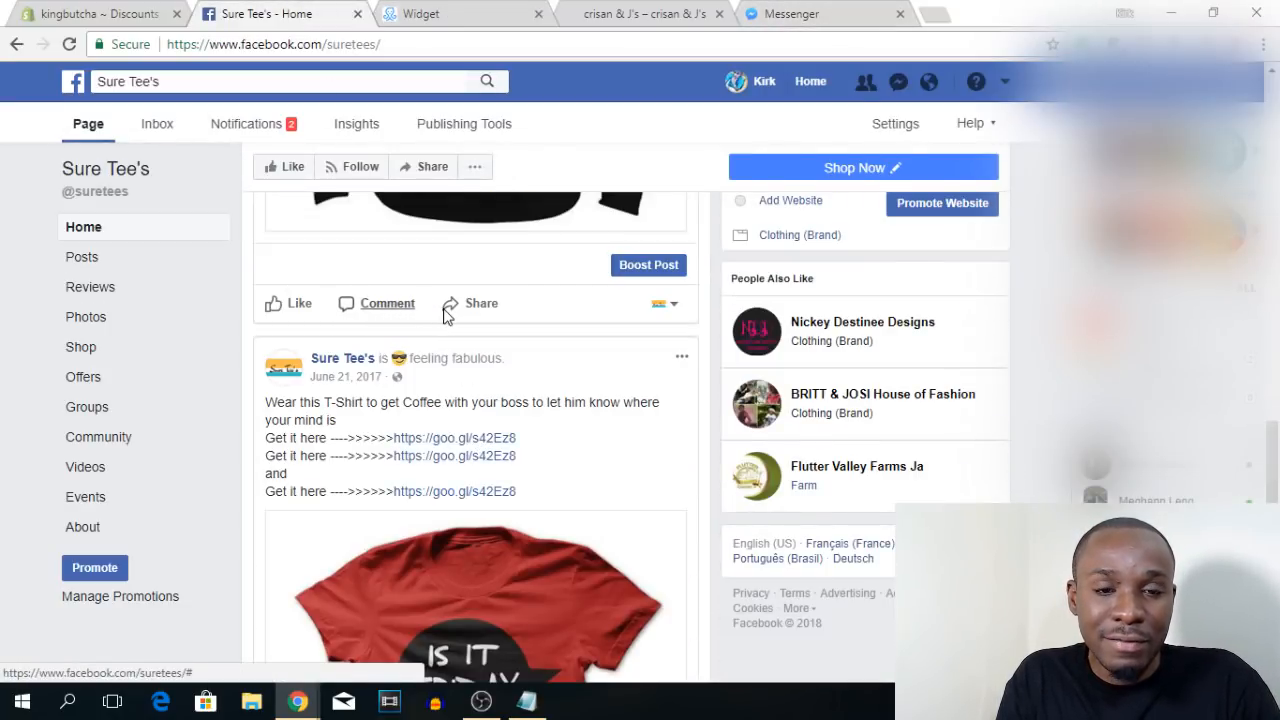
click(410, 305)
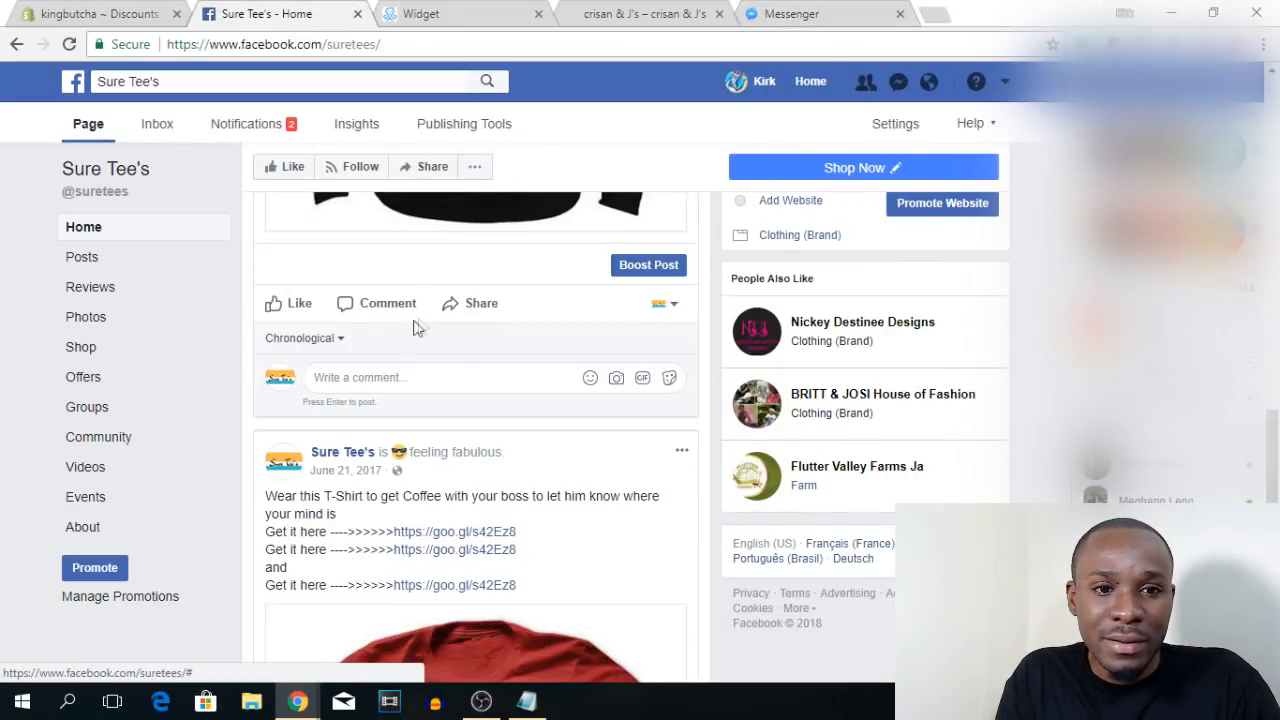
click(670, 305)
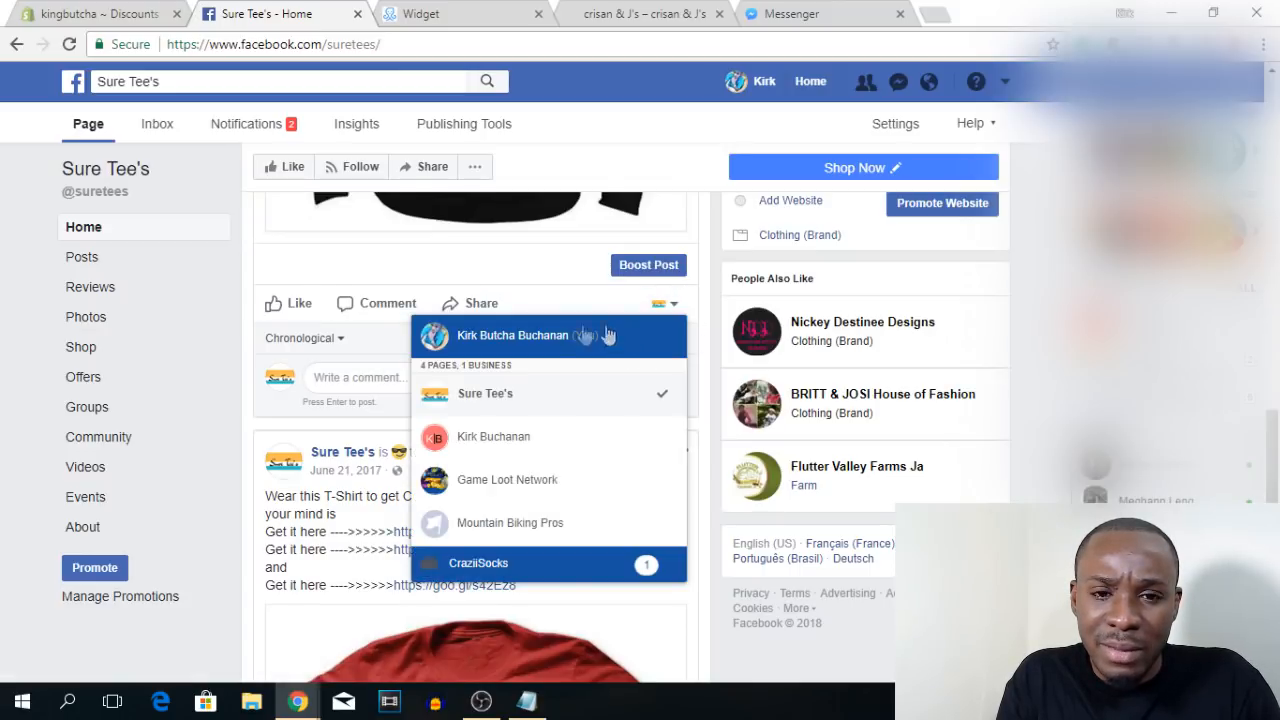
click(515, 345)
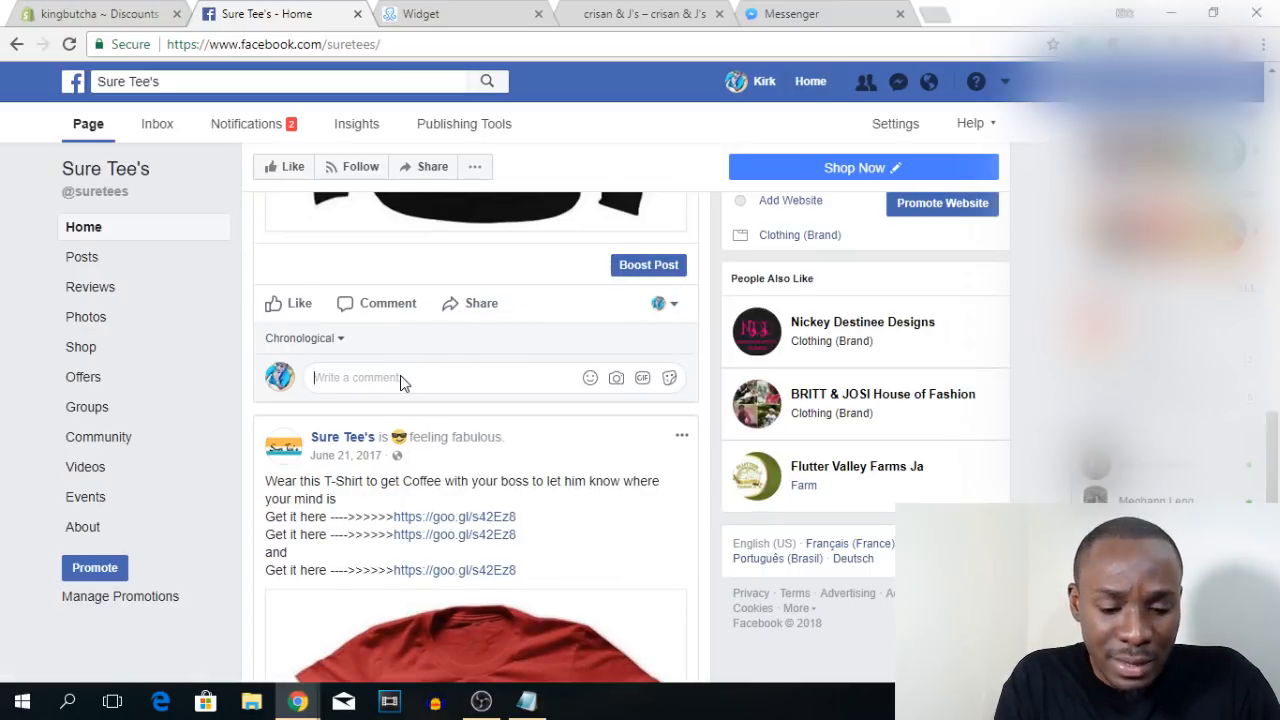
Post the comment "I want this code" on the Winter is Coming hoodie post
text(I wan)
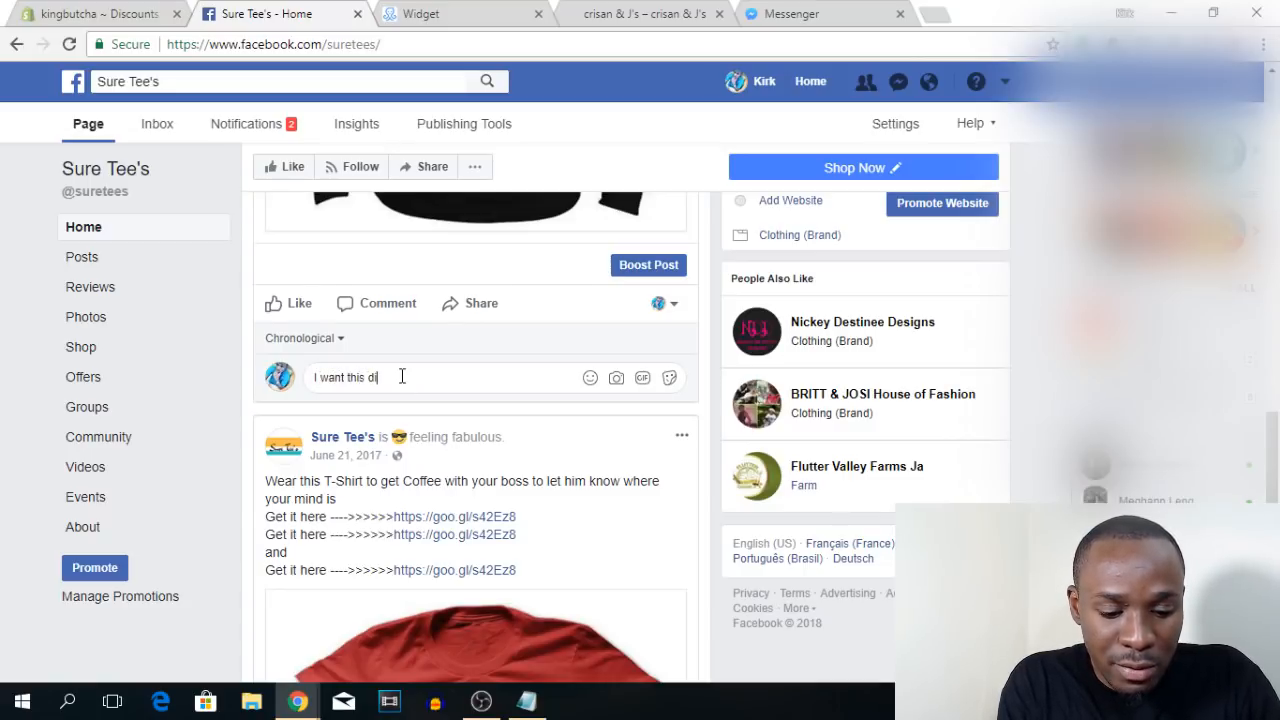
text(t this coed)
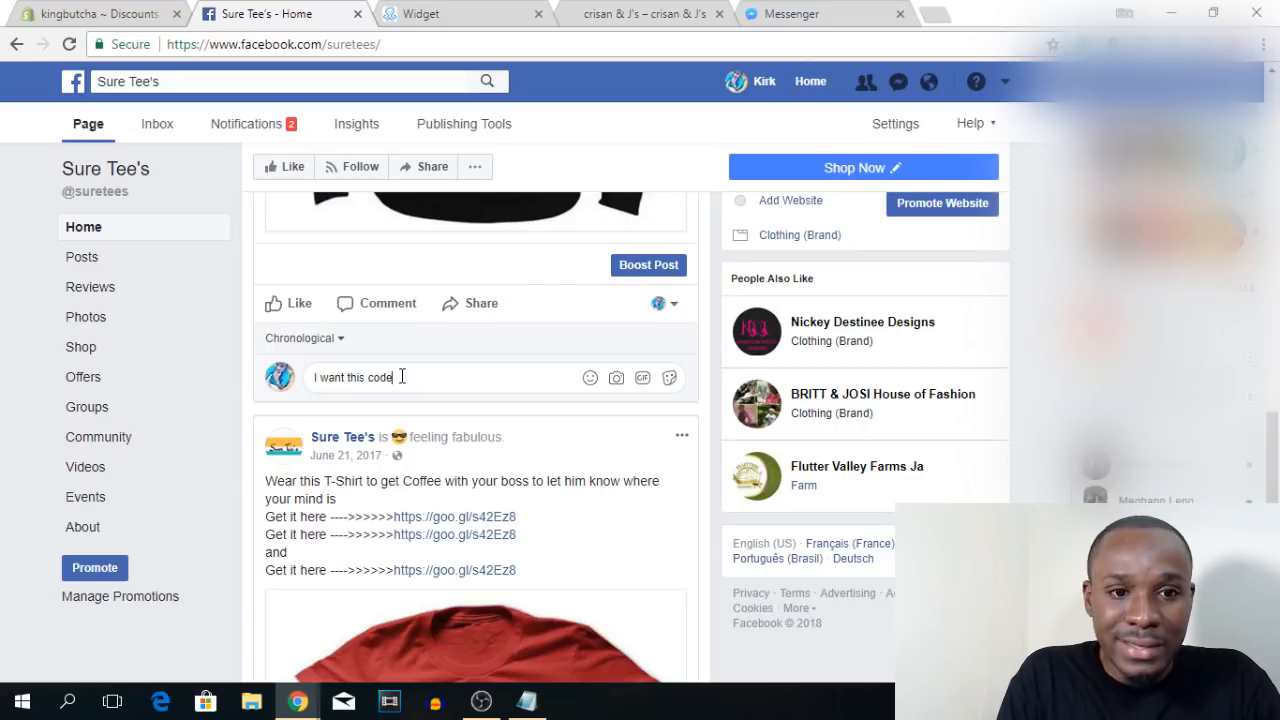
key(Return)
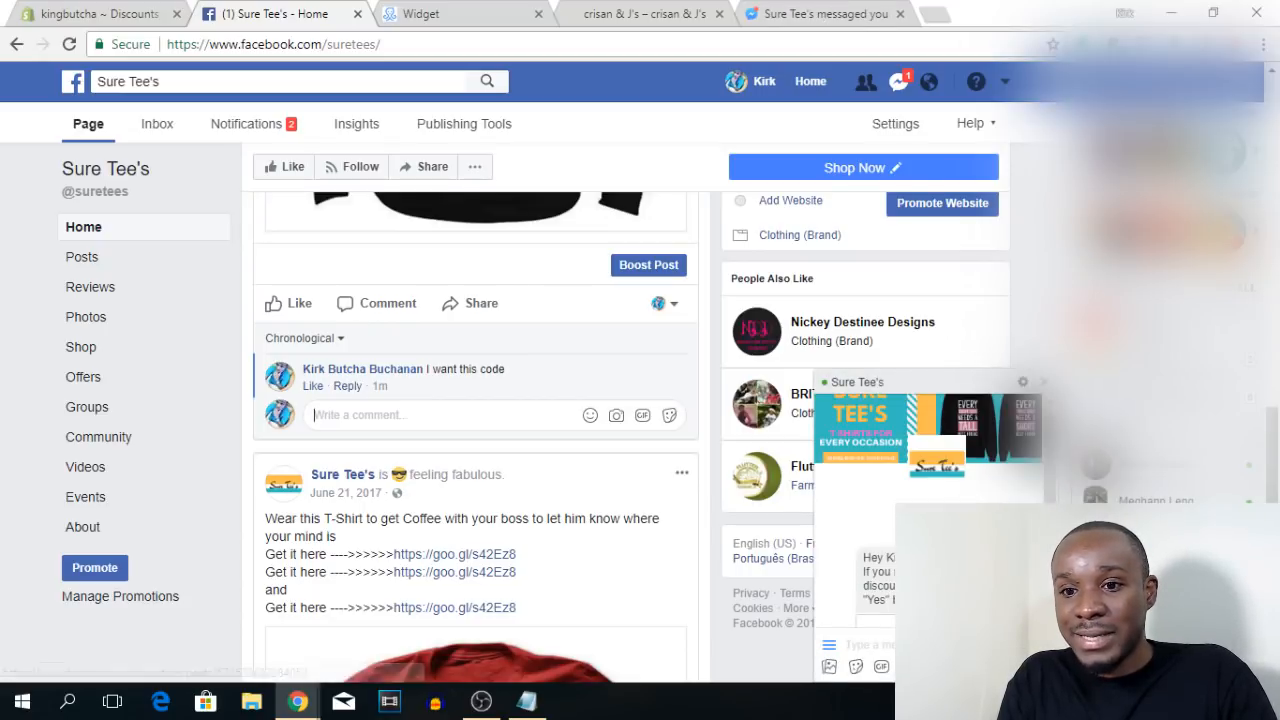
Reply "yes" to the Sure Tee's discount message in Messenger
click(790, 14)
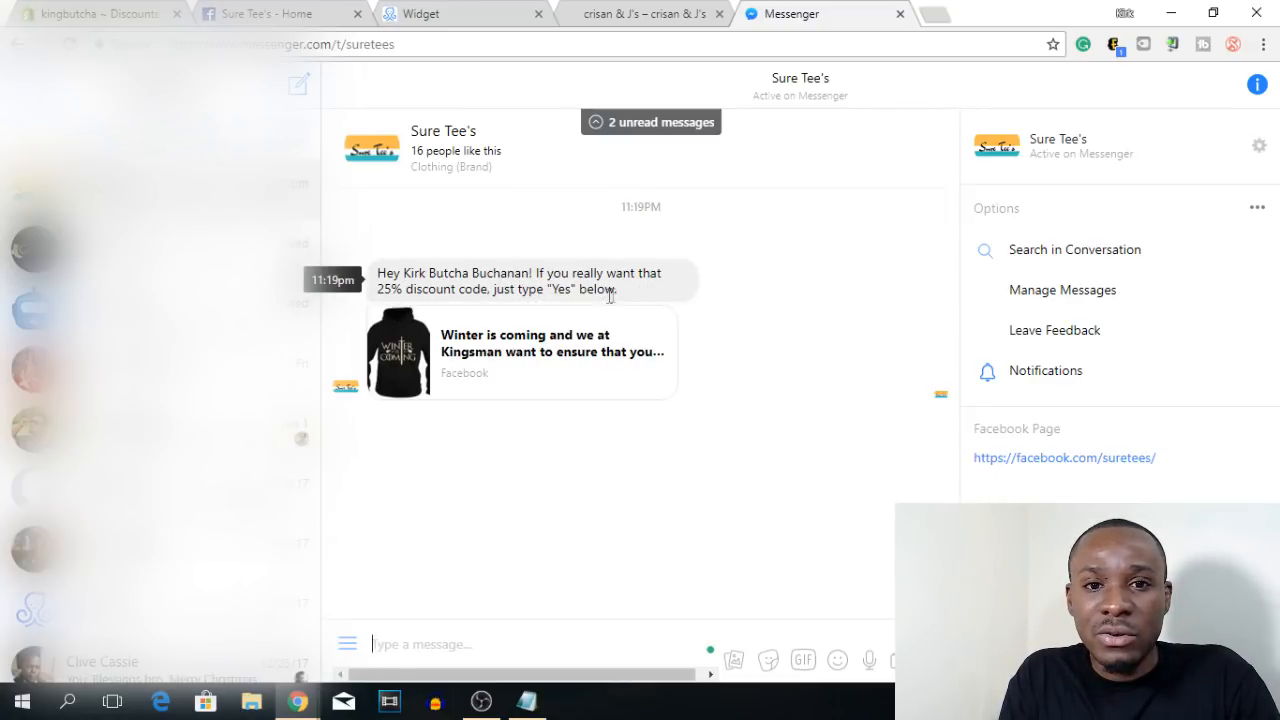
click(546, 644)
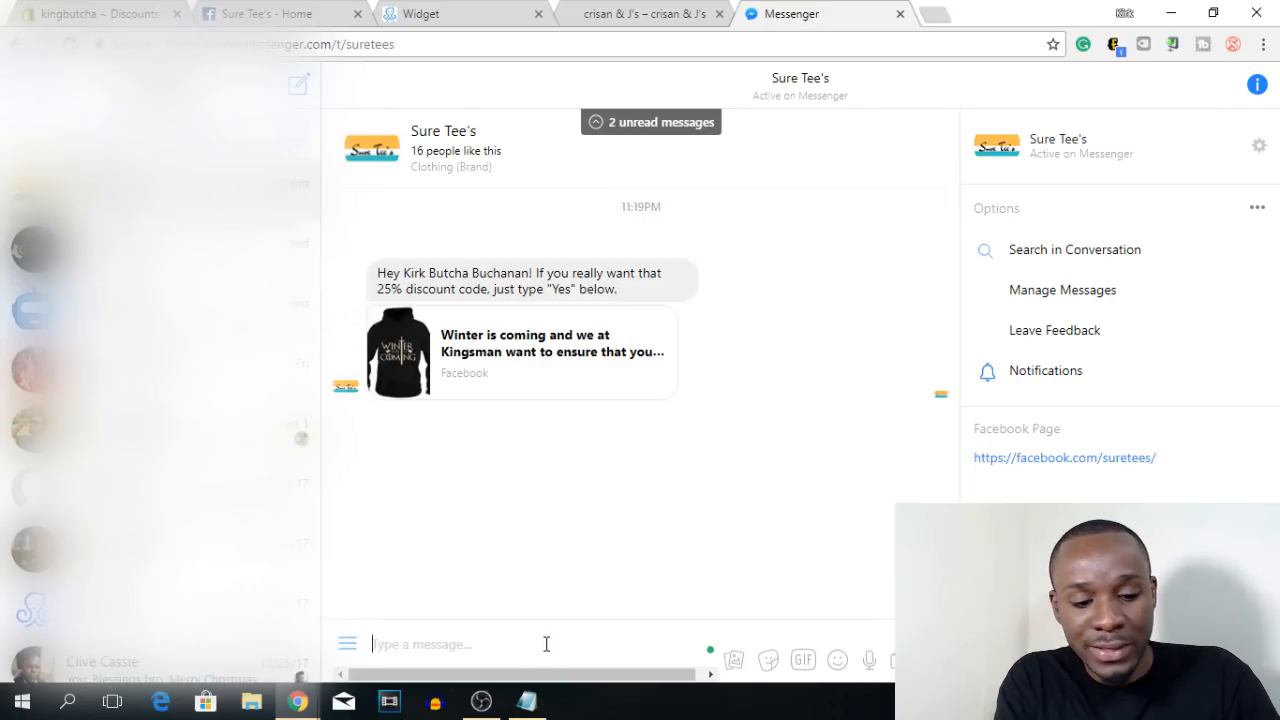
text(yes)
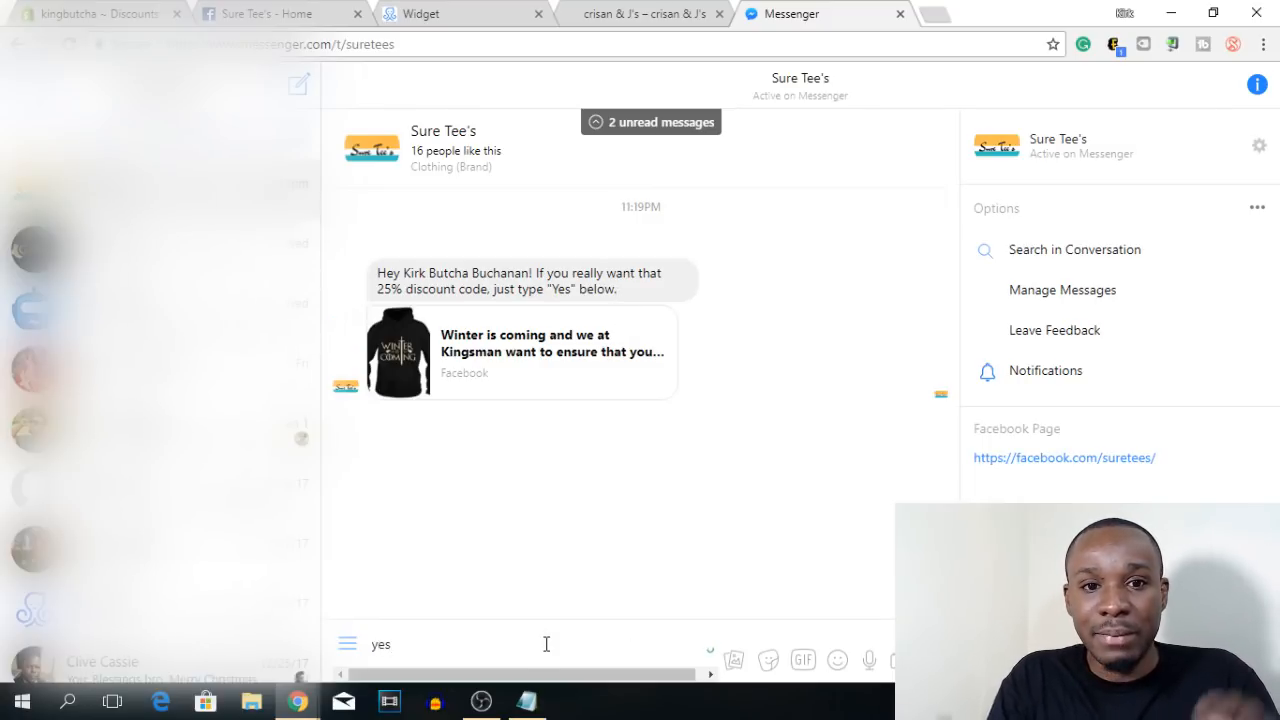
key(Return)
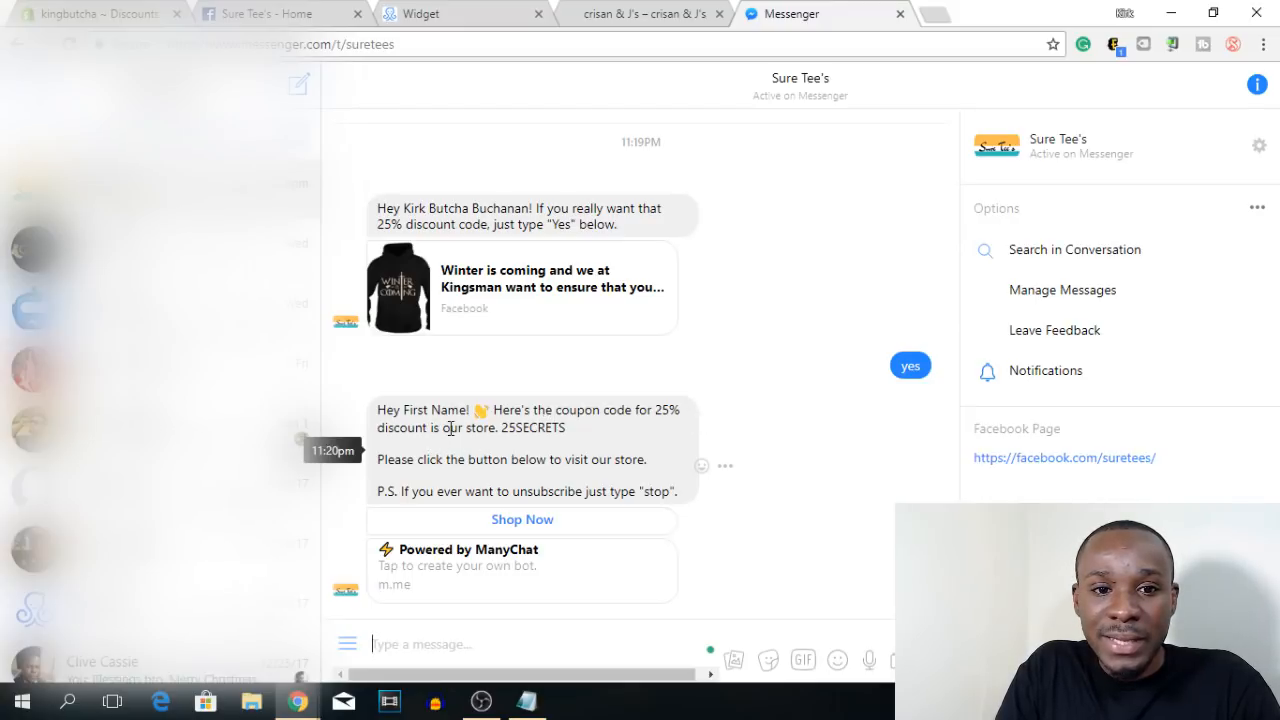
Highlight the coupon code in the Messenger reply and test its Shop Now link, returning to the conversation
drag(570, 430, 509, 429)
double_click(504, 429)
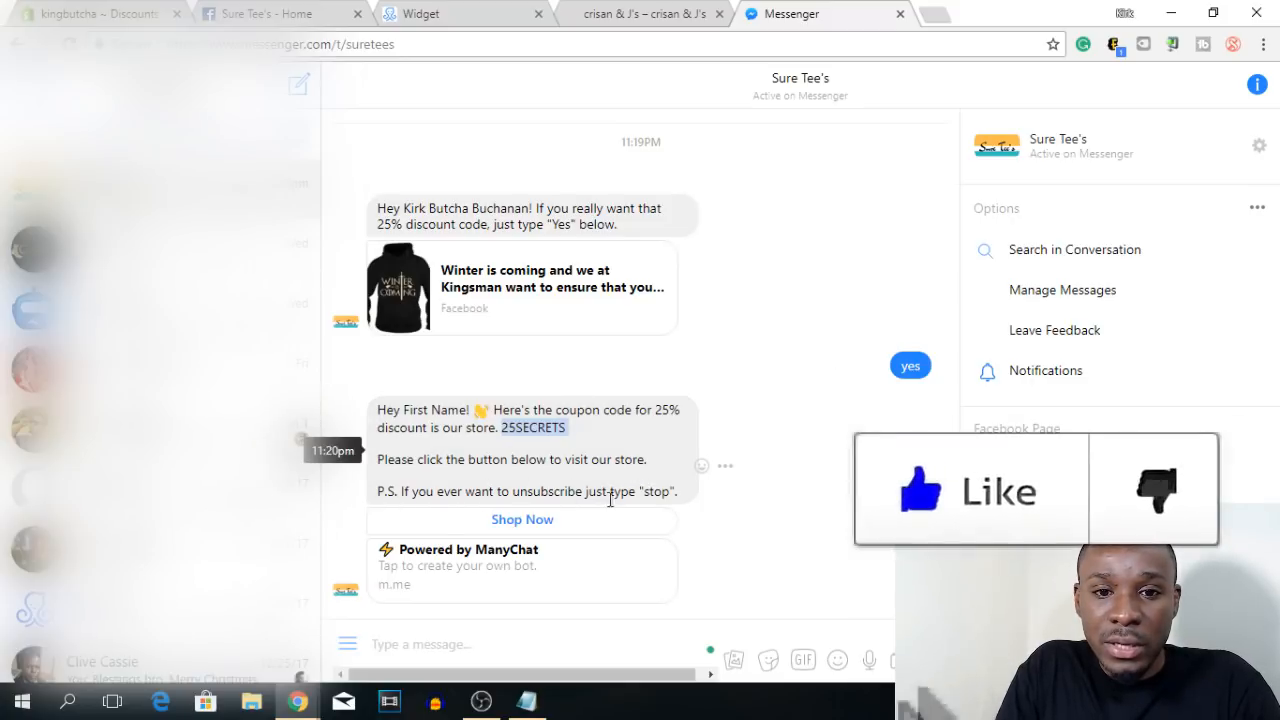
click(527, 524)
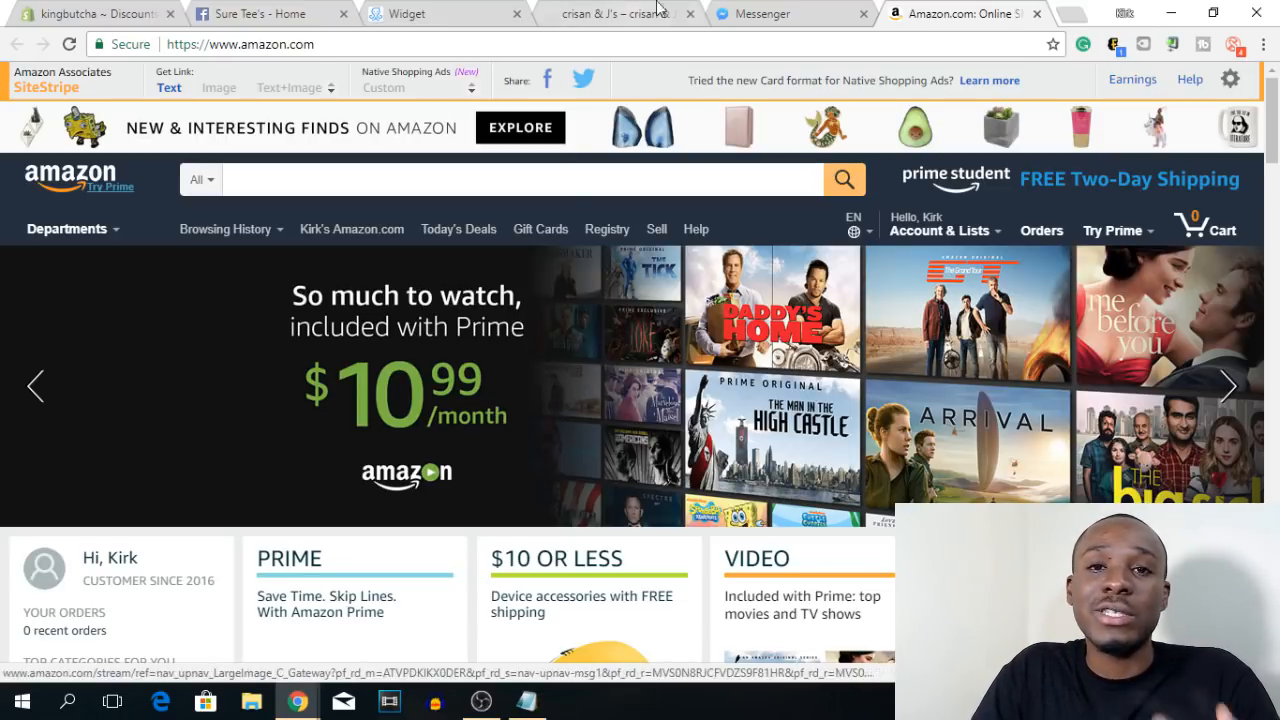
click(763, 12)
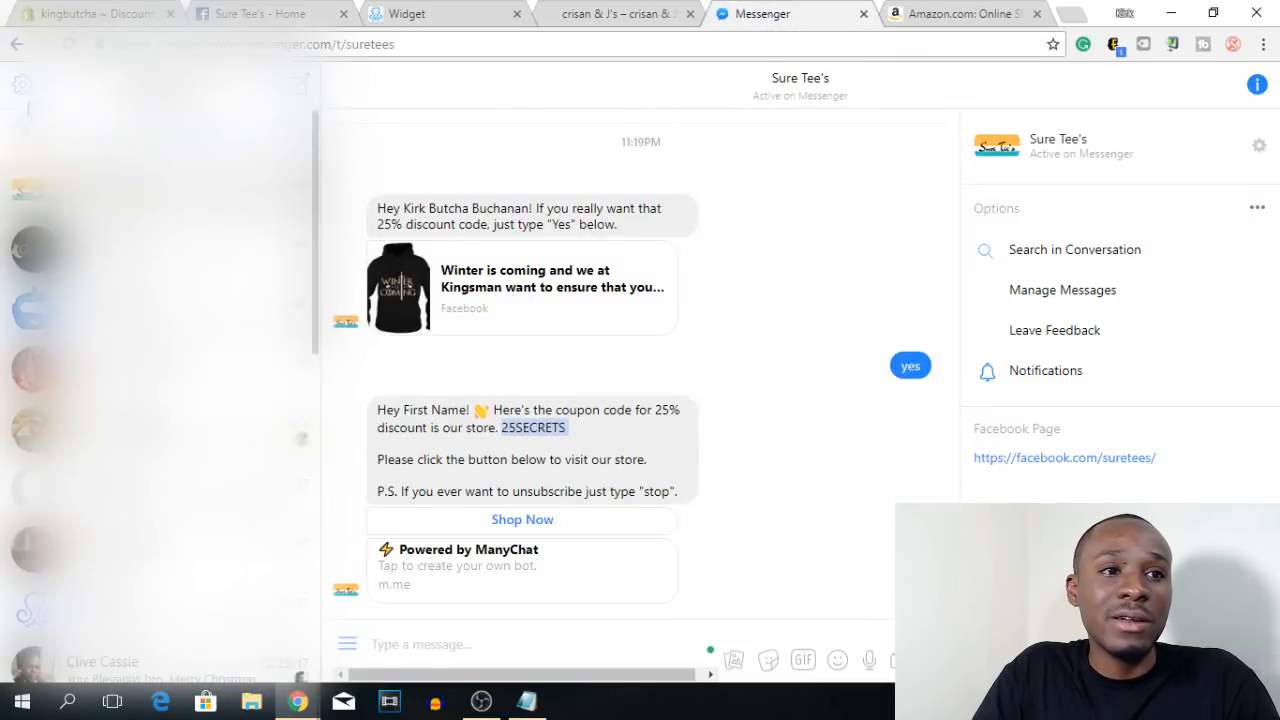
Check the ManyChat audience list and reload the active subscribers dashboard, returning to the comment on the Facebook post
click(457, 12)
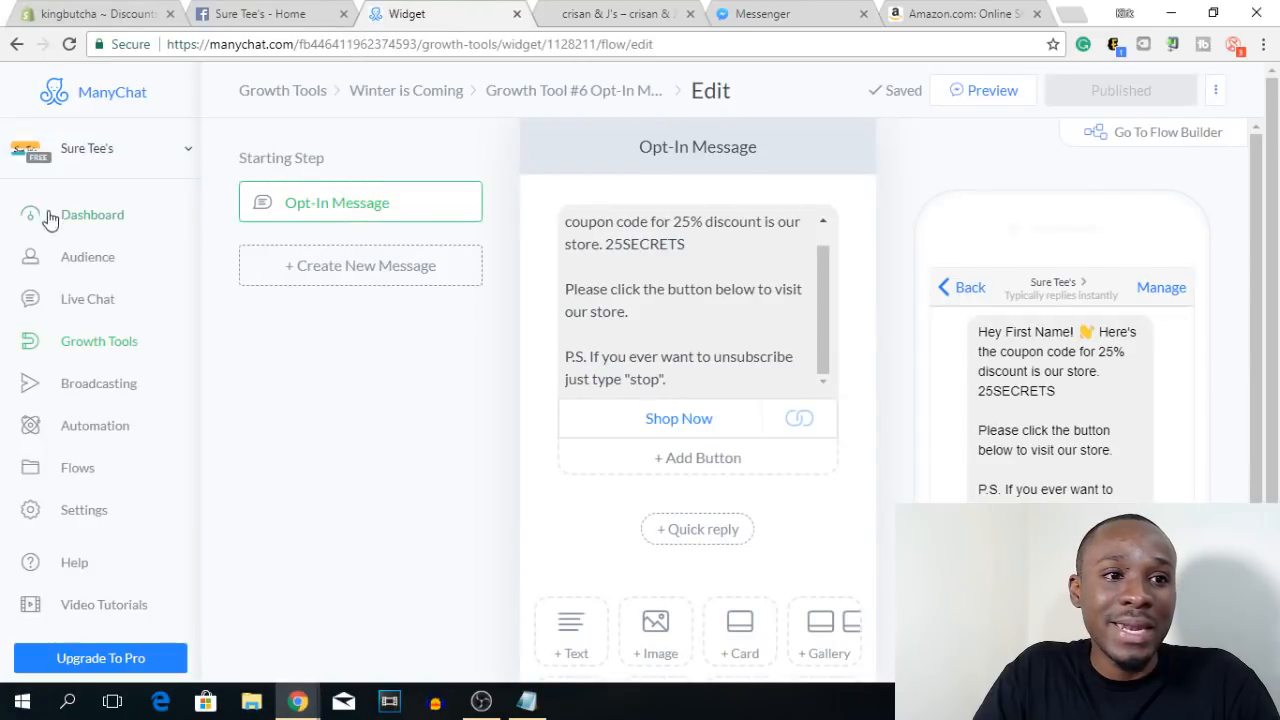
click(89, 264)
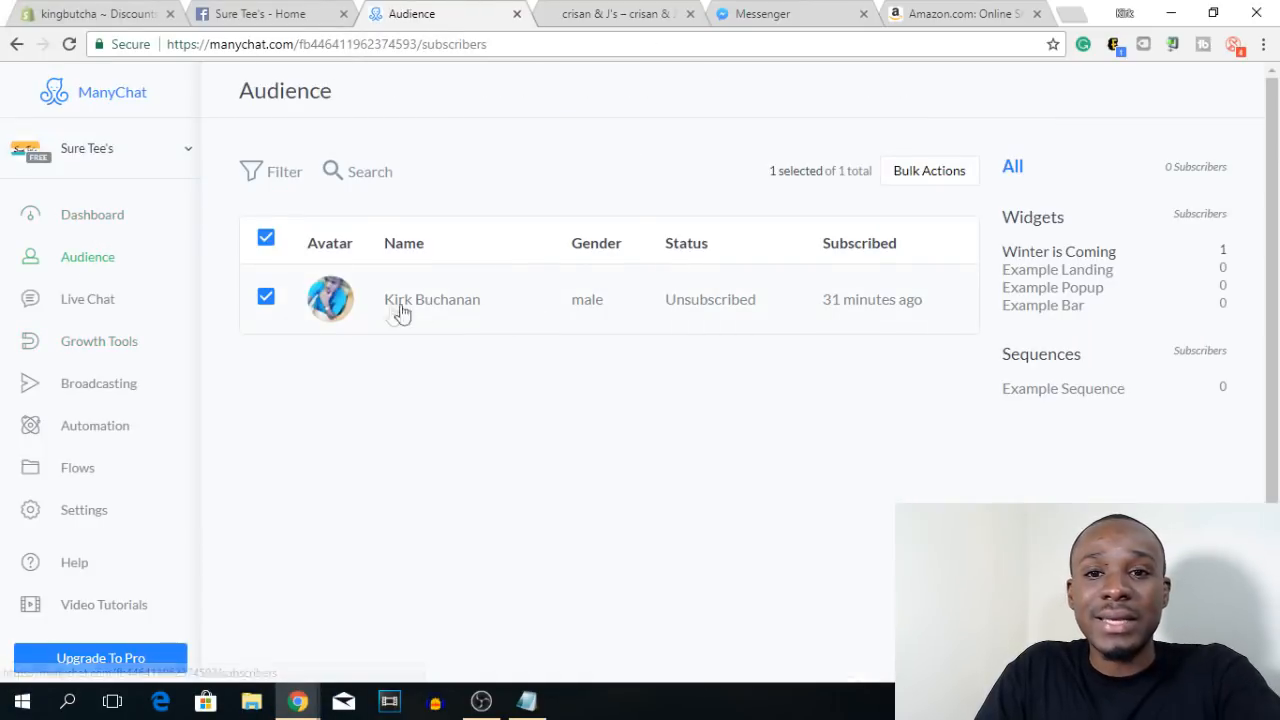
click(104, 218)
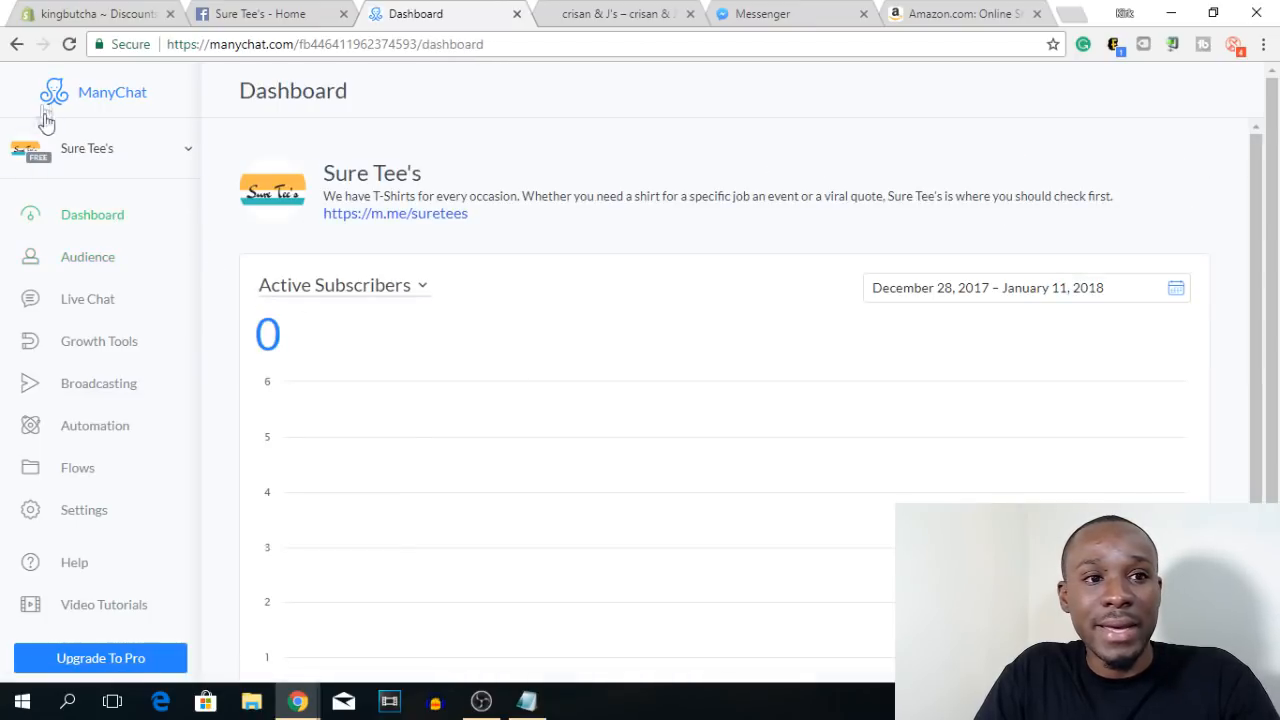
click(67, 44)
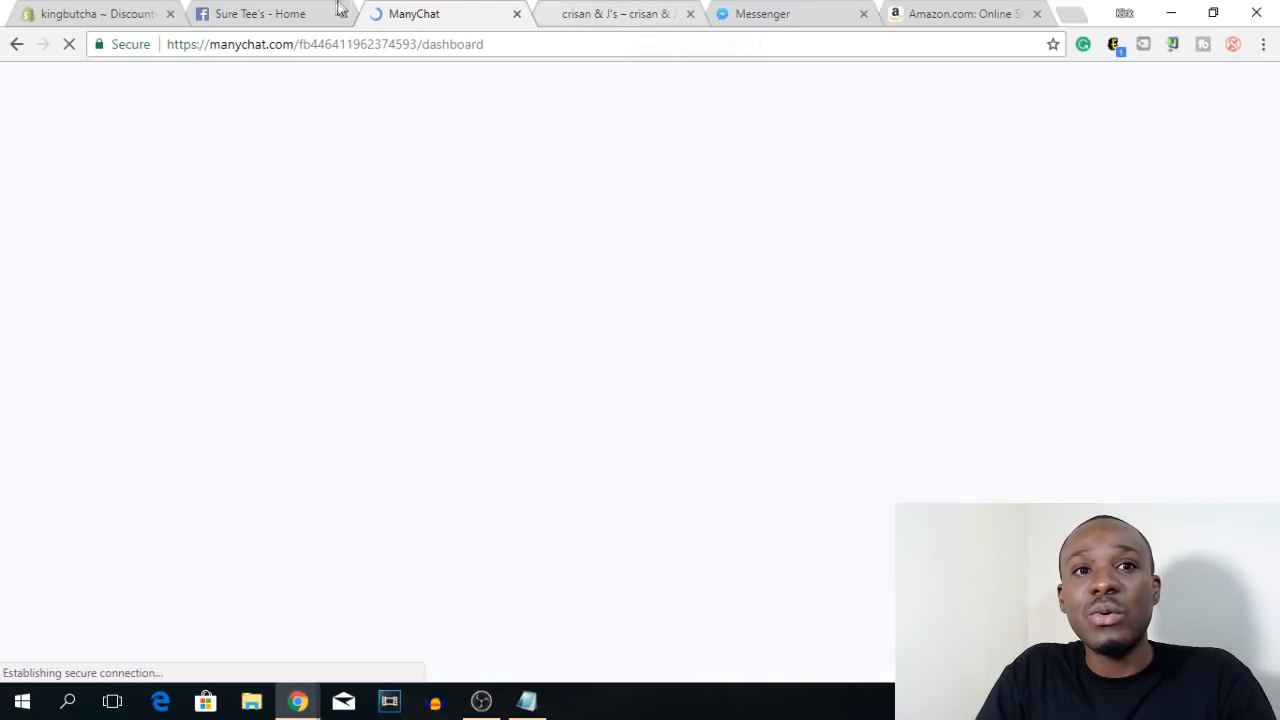
click(281, 8)
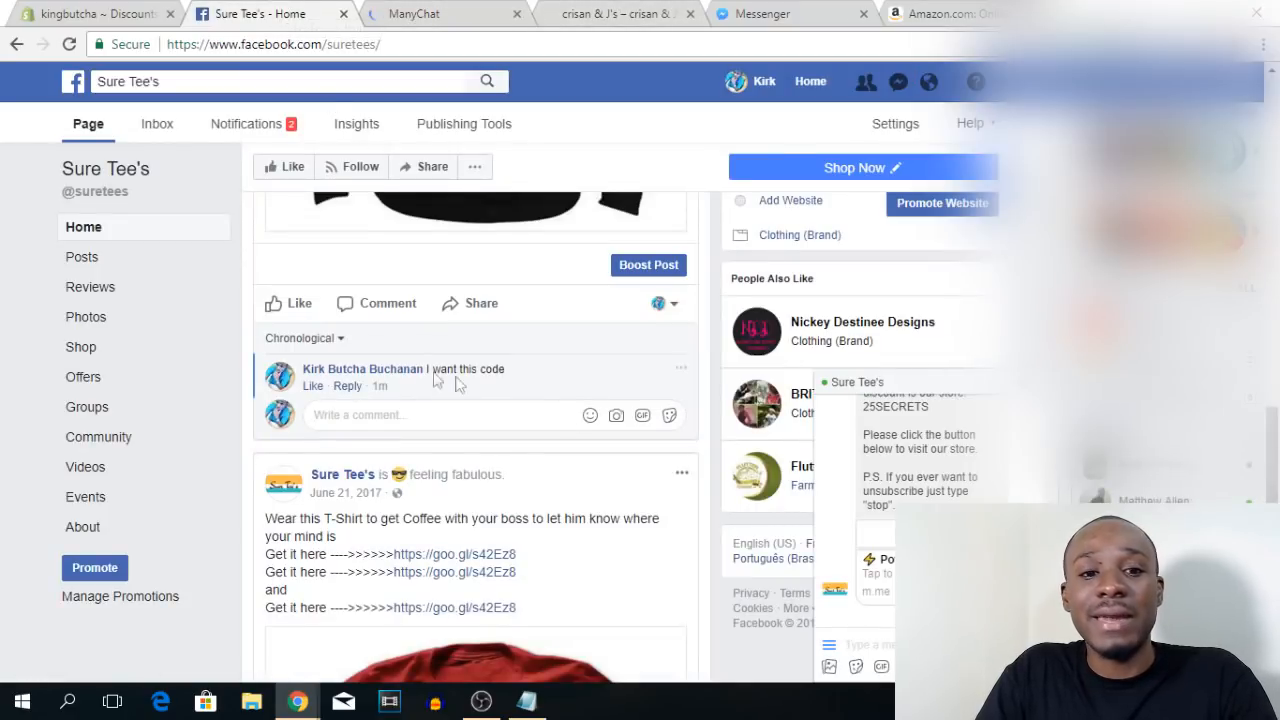